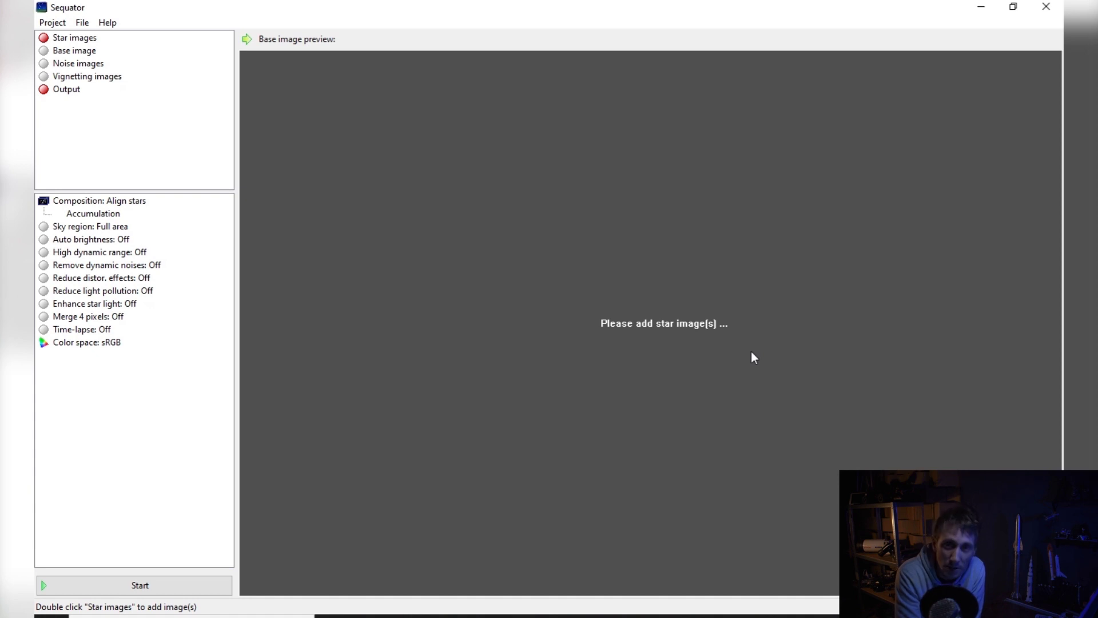
- Drop all nine IC 410 RGB light frames from the RGB folder onto Sequator
click(816, 616)
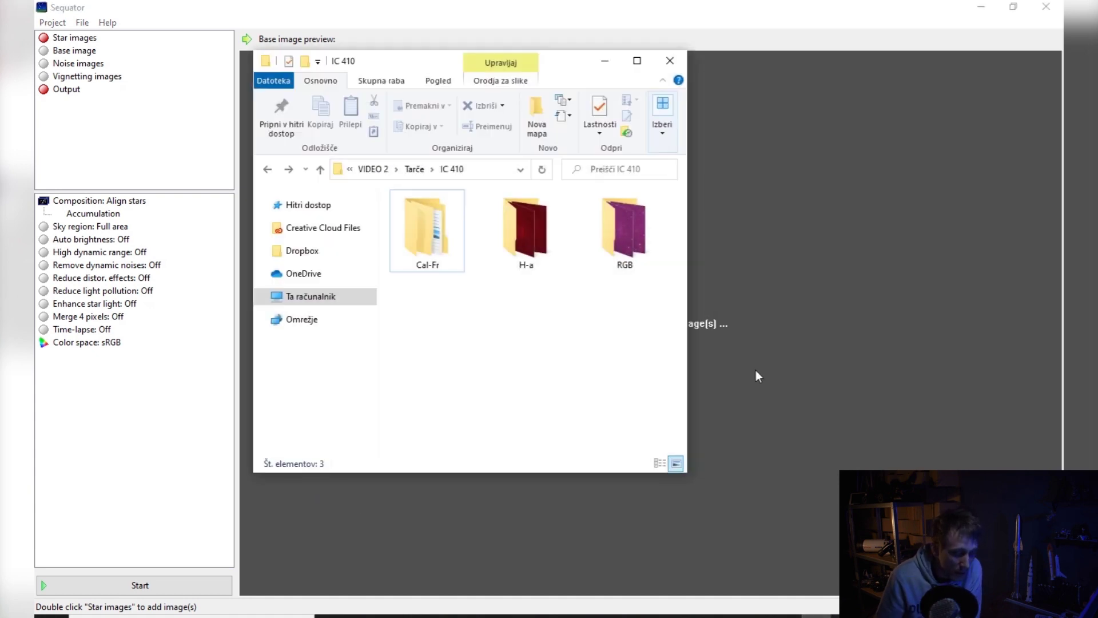
drag(430, 61, 568, 93)
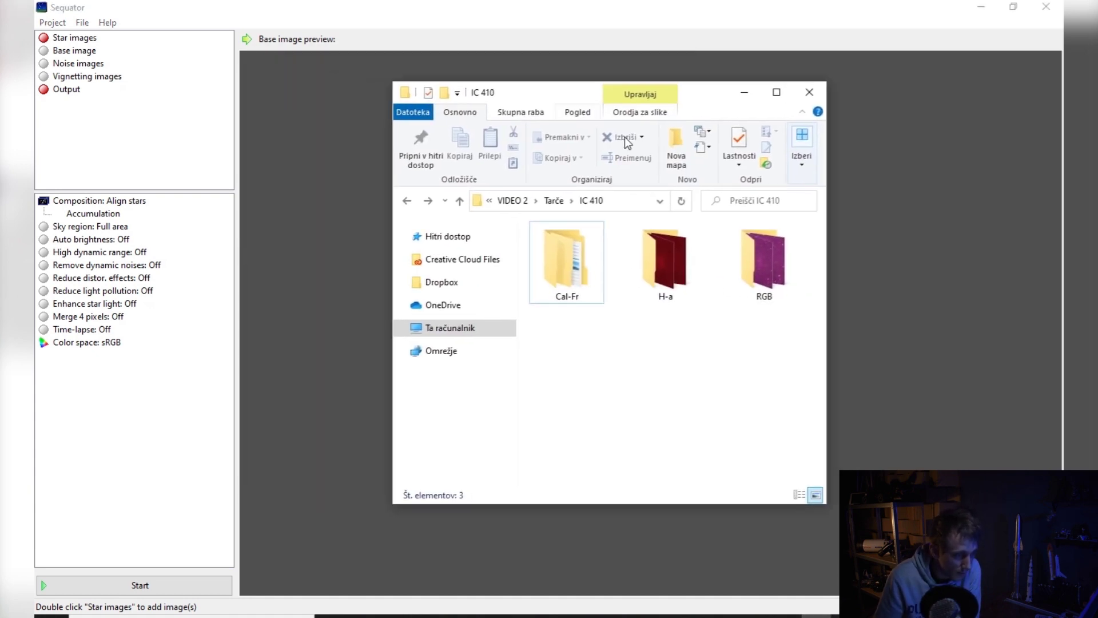
double_click(765, 269)
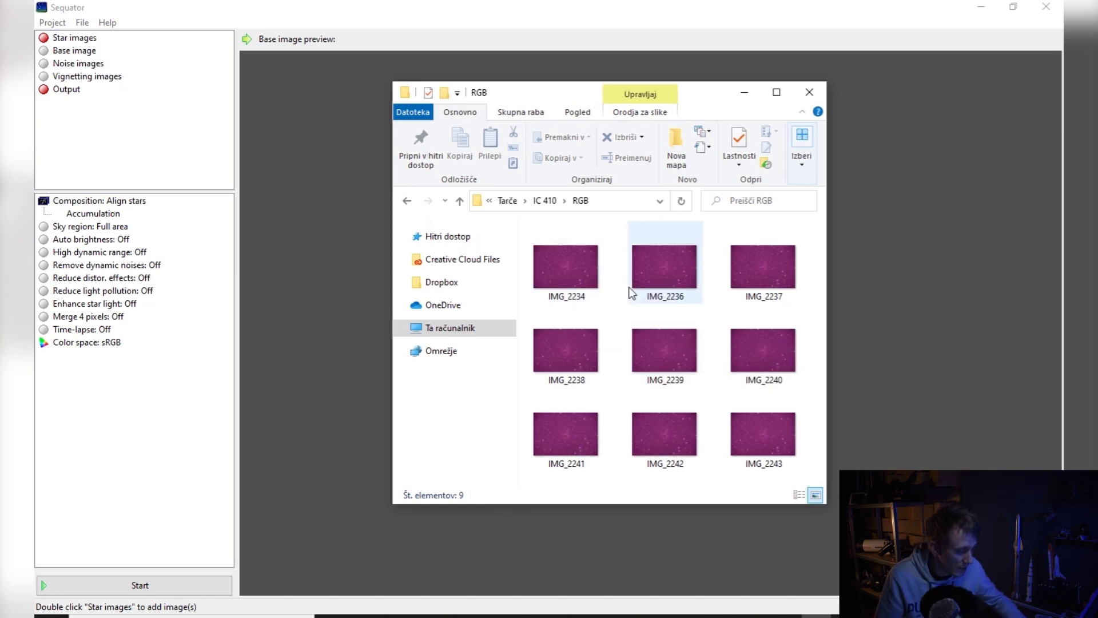
key(ctrl+a)
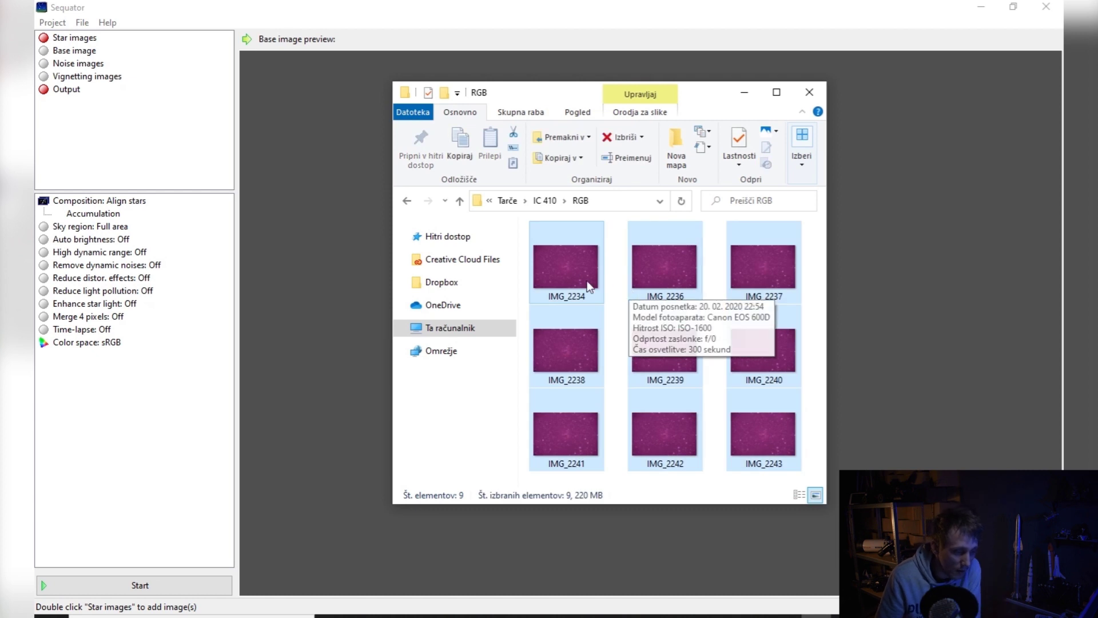
drag(560, 263, 880, 271)
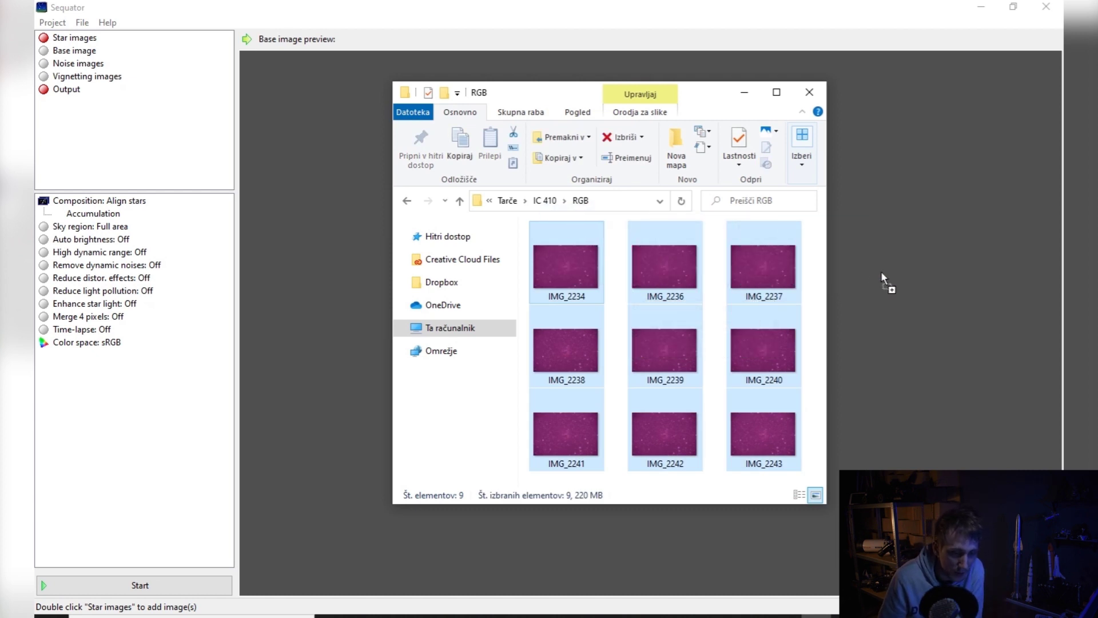
drag(881, 273, 881, 273)
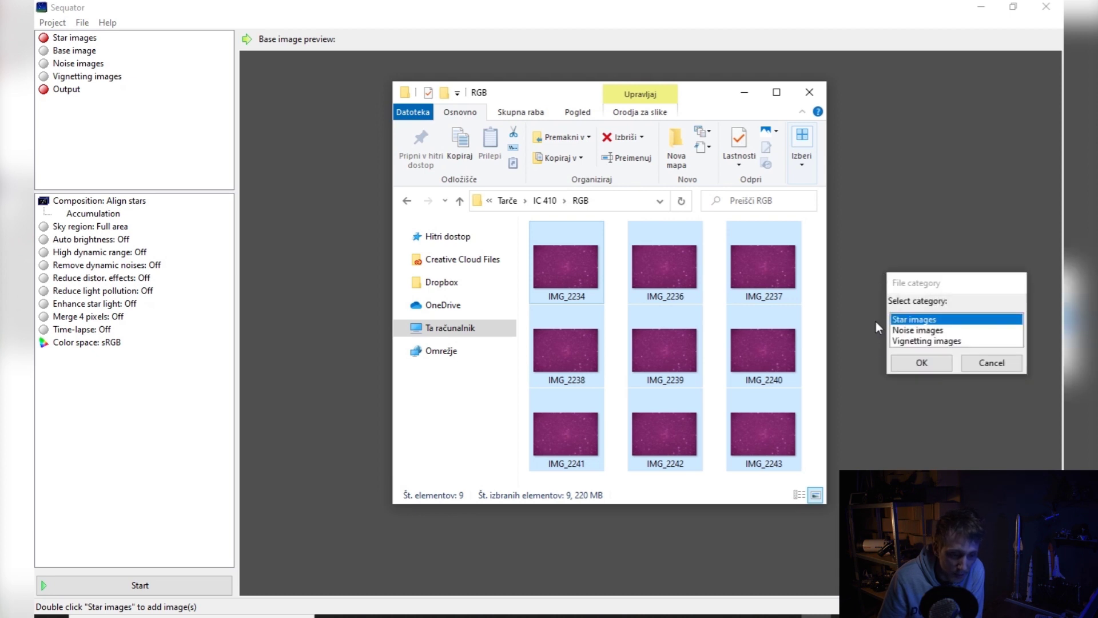
- Confirm the RGB frames as star images and add the nine Cal-Fr\Darks frames as noise images
click(920, 363)
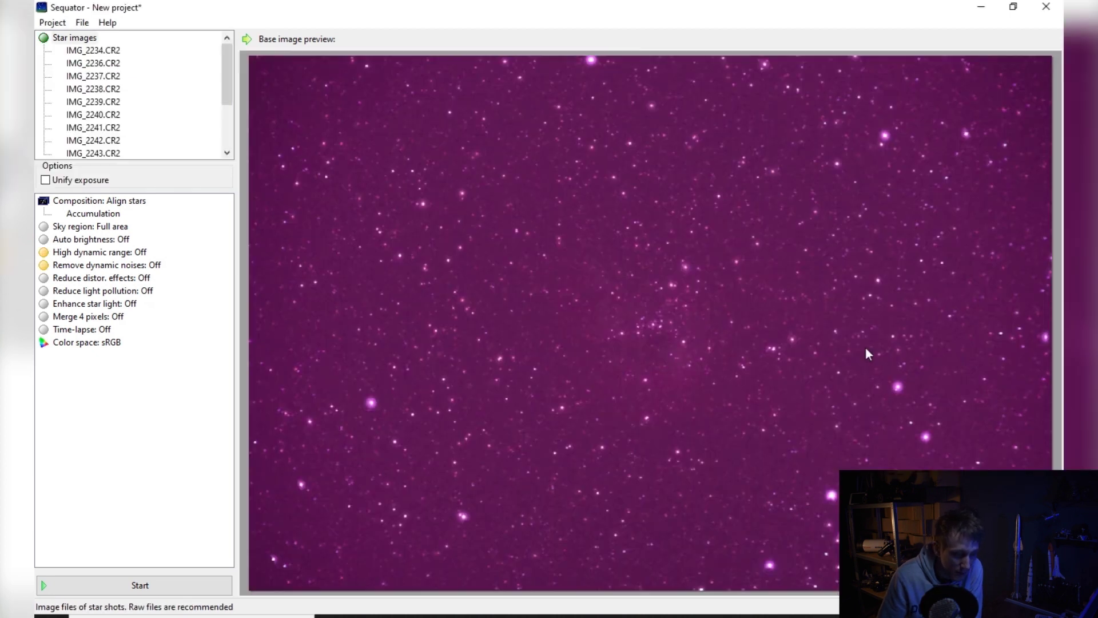
key(alt+Tab)
click(407, 201)
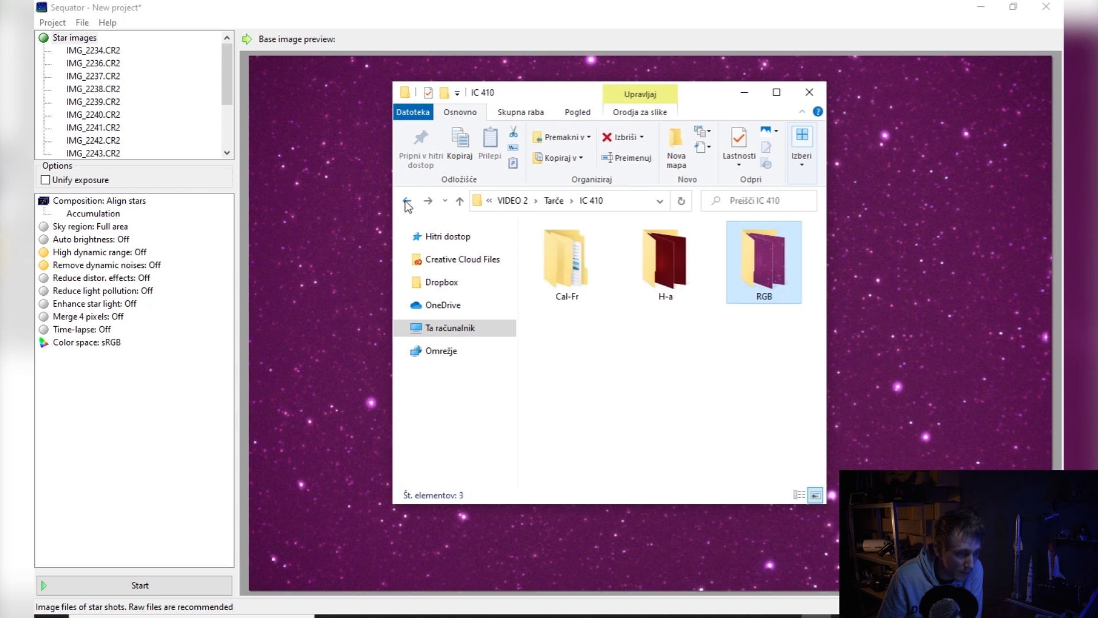
double_click(563, 281)
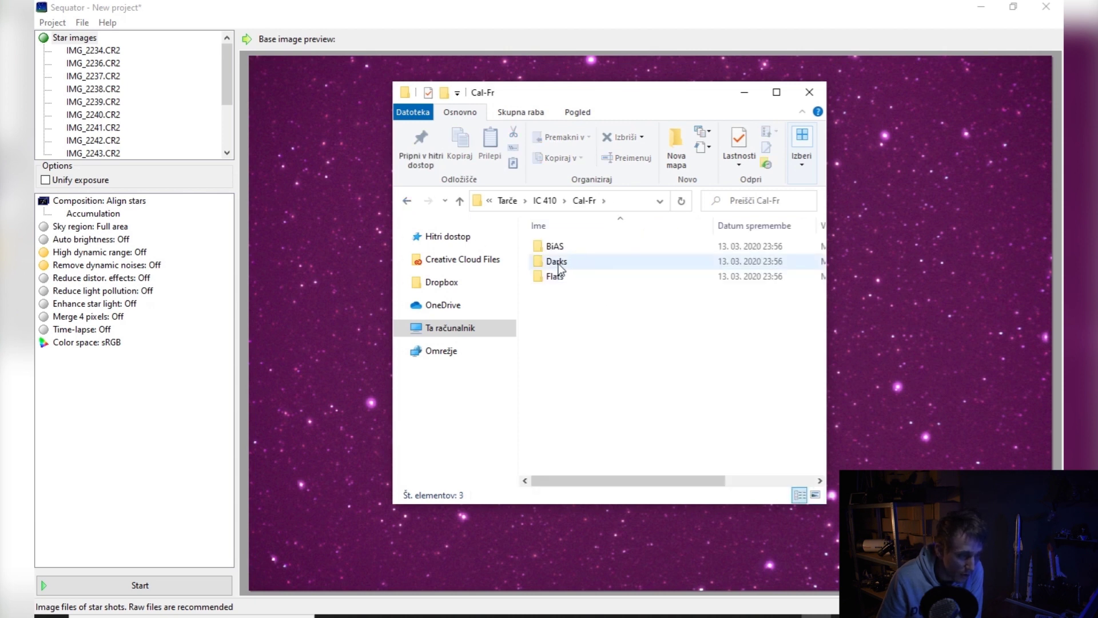
double_click(551, 253)
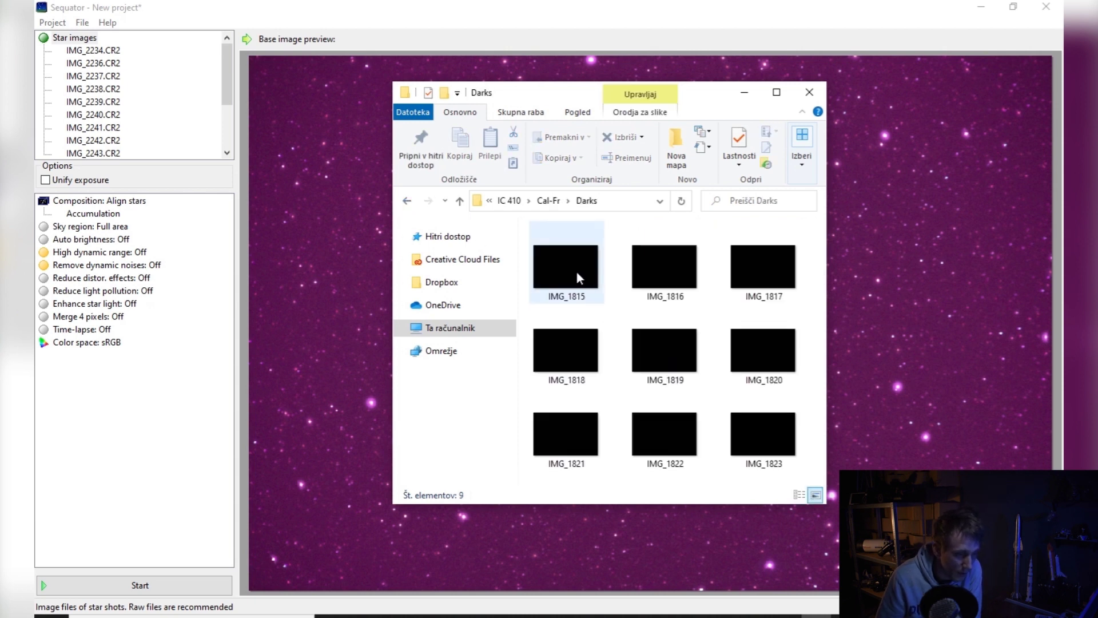
click(576, 273)
key(ctrl+a)
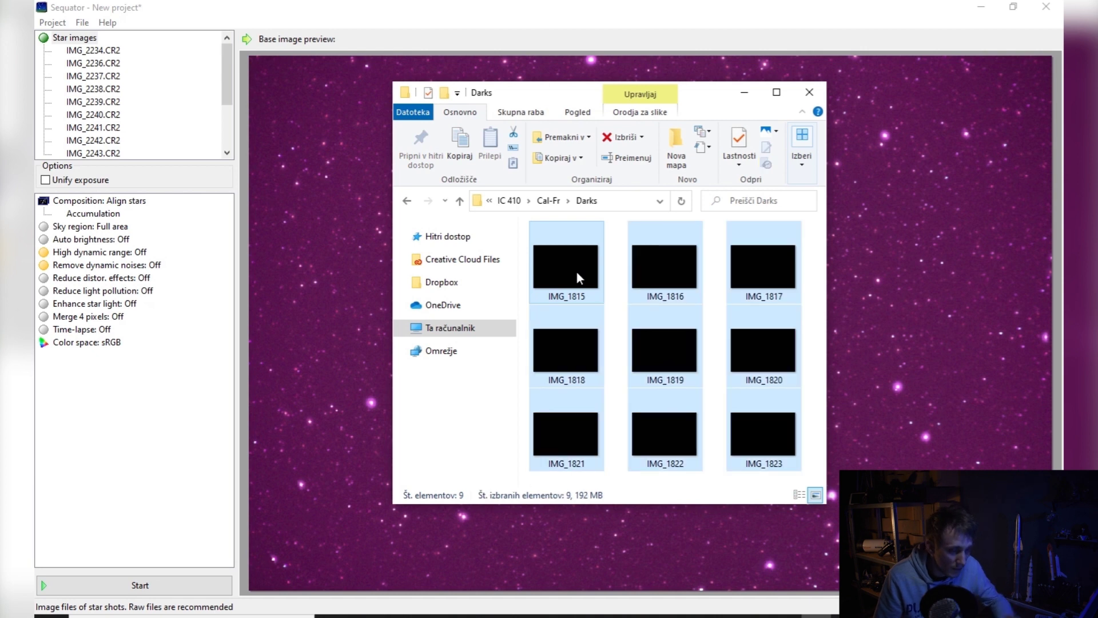
drag(571, 268, 881, 284)
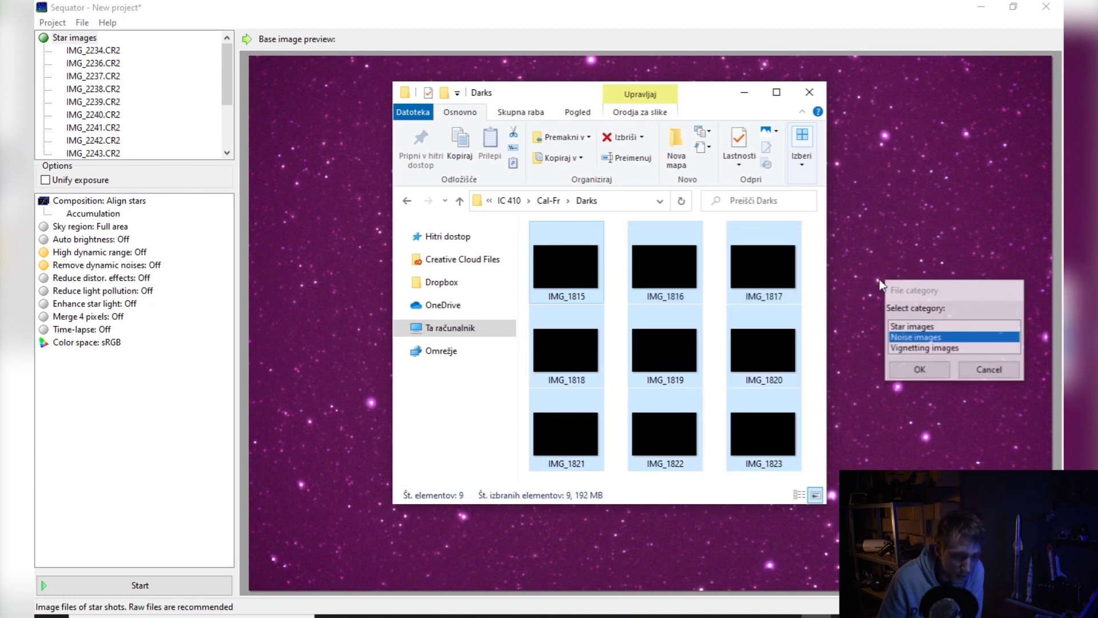
click(919, 370)
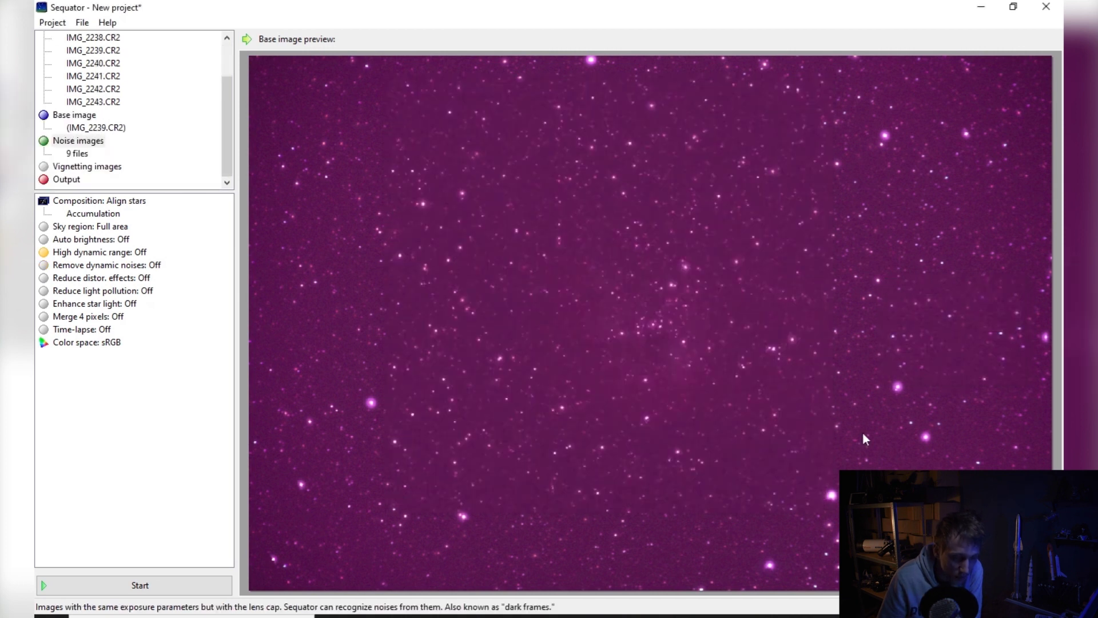
- Add the nine Cal-Fr\Flats frames as vignetting images
key(alt+Tab)
click(407, 200)
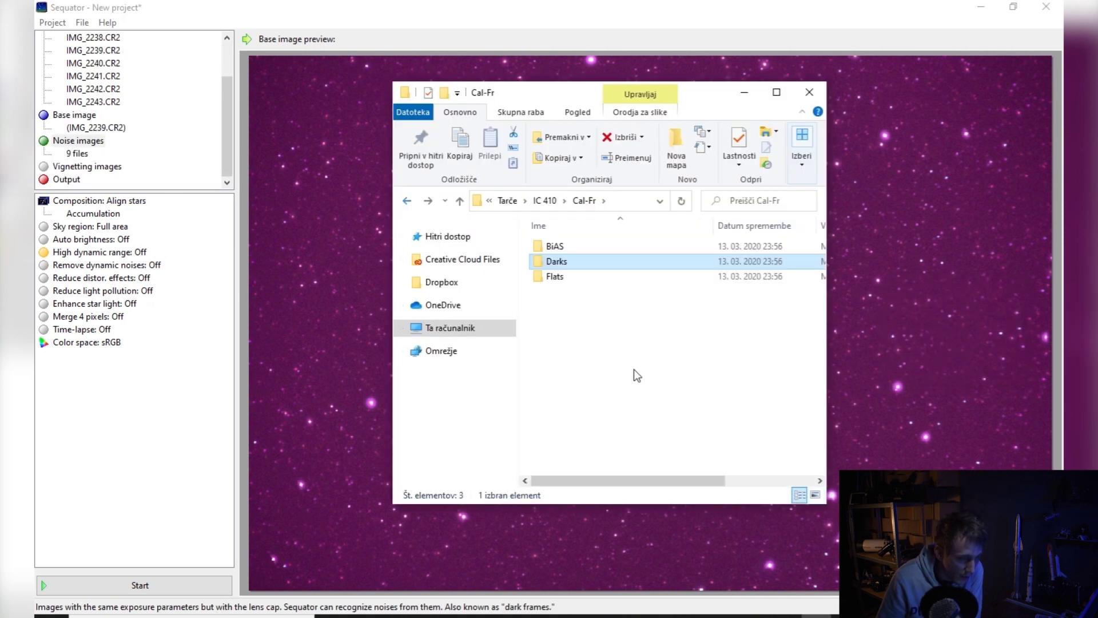
double_click(557, 277)
click(558, 276)
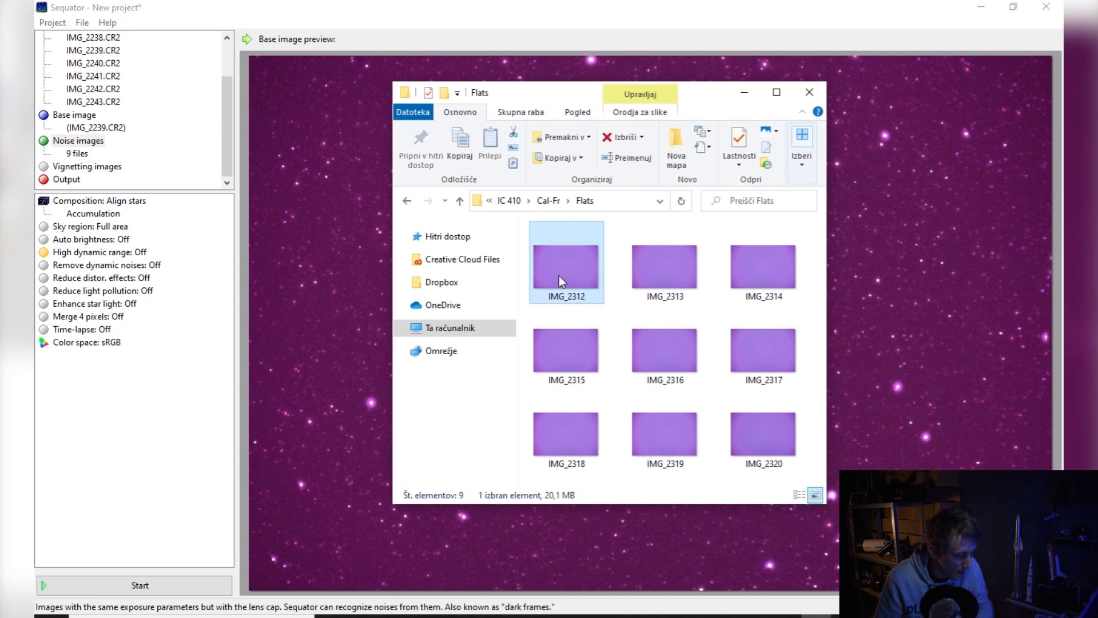
key(ctrl+a)
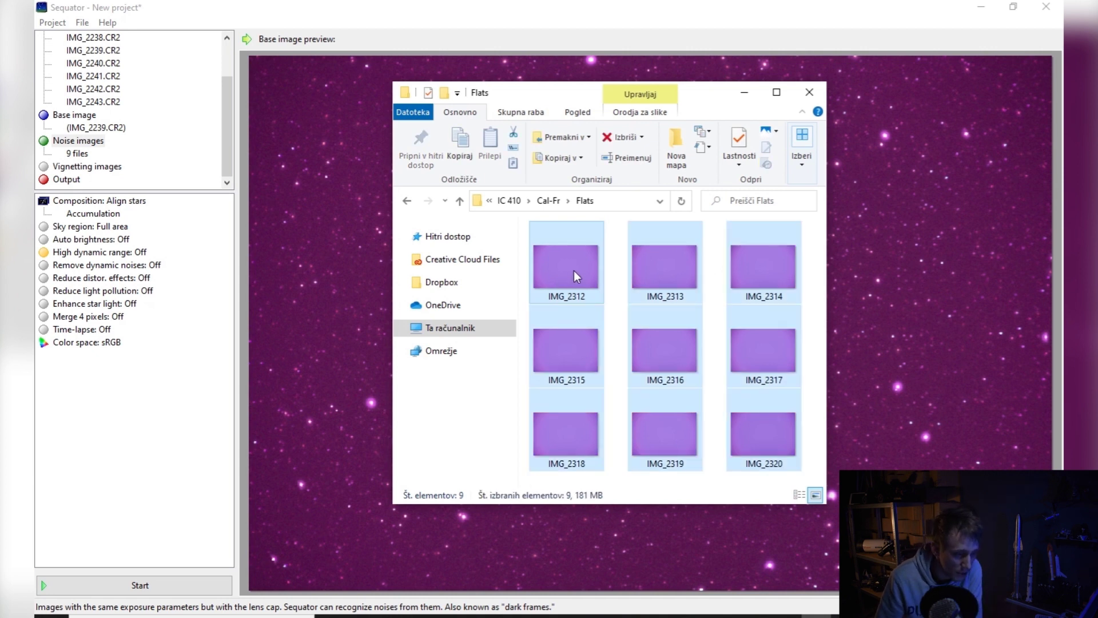
drag(574, 270, 946, 317)
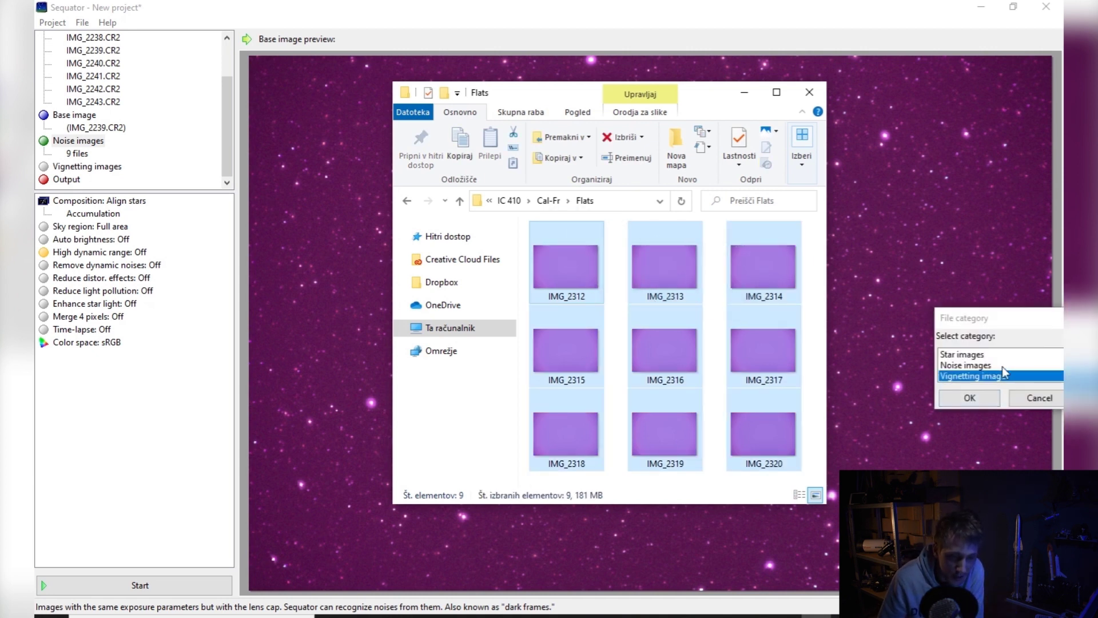
click(970, 399)
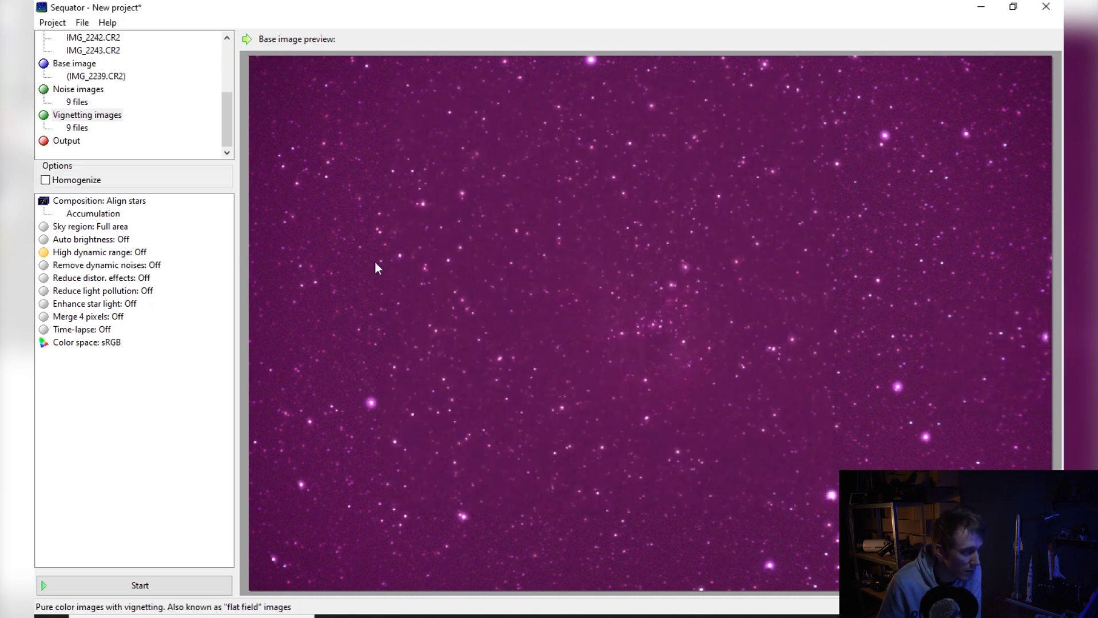
- Set the Output to save as Cl410 RGB.tif in the Desktop folder
click(67, 140)
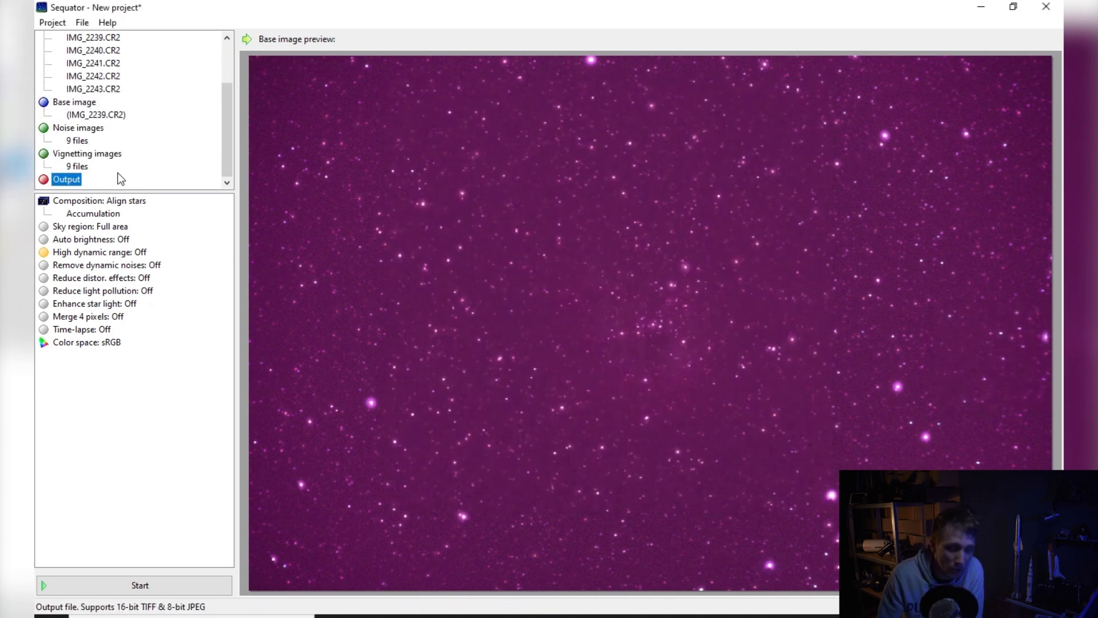
double_click(68, 181)
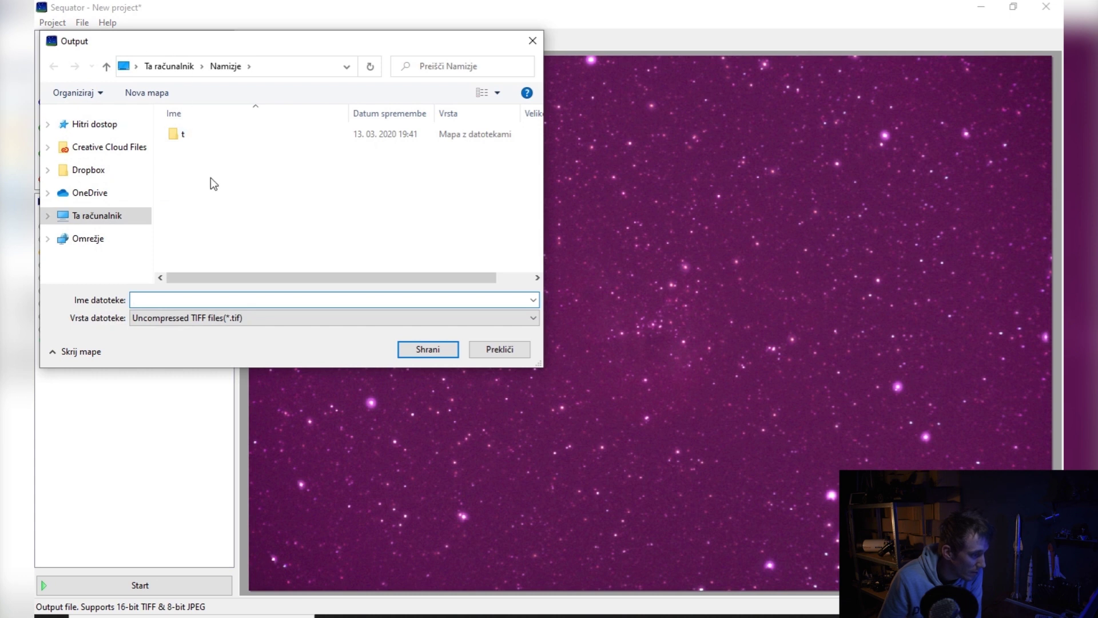
text(Cl410)
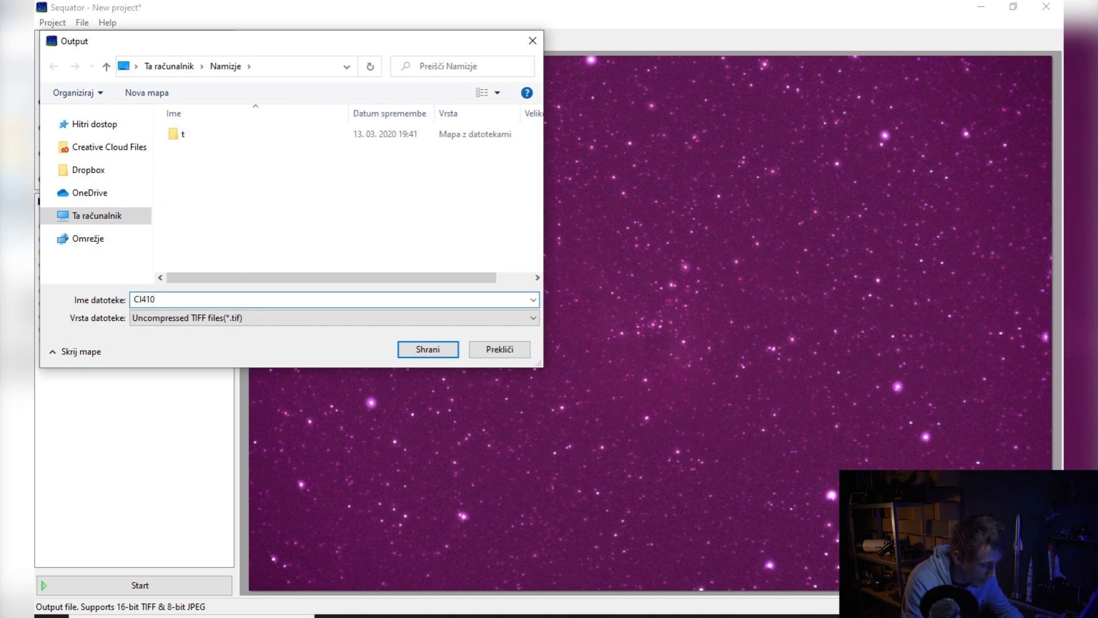
text( RGB)
click(431, 351)
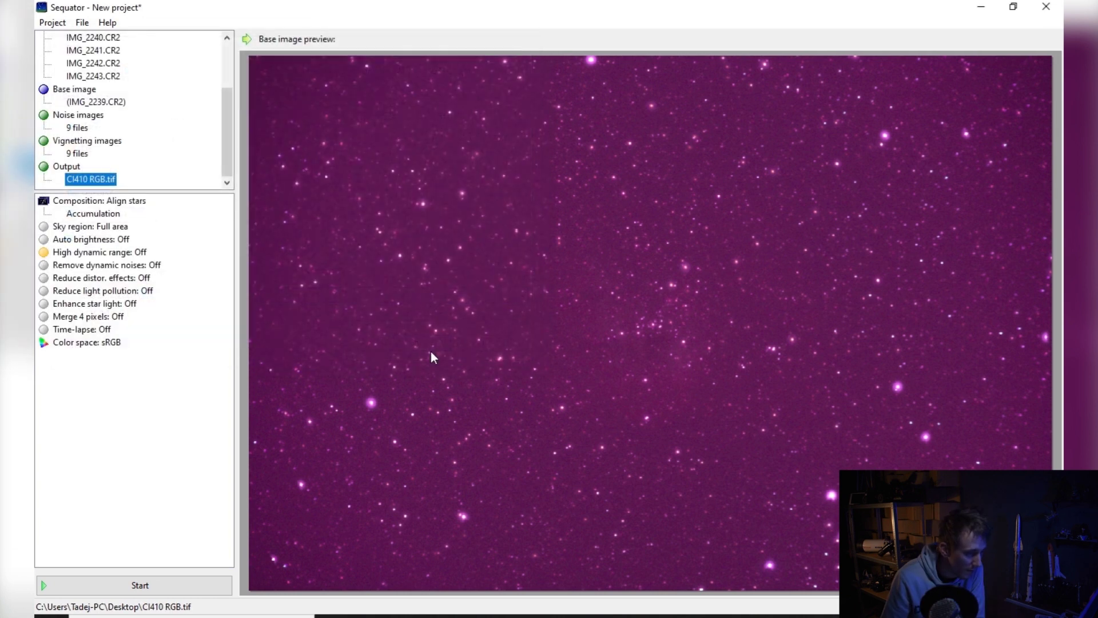
click(126, 202)
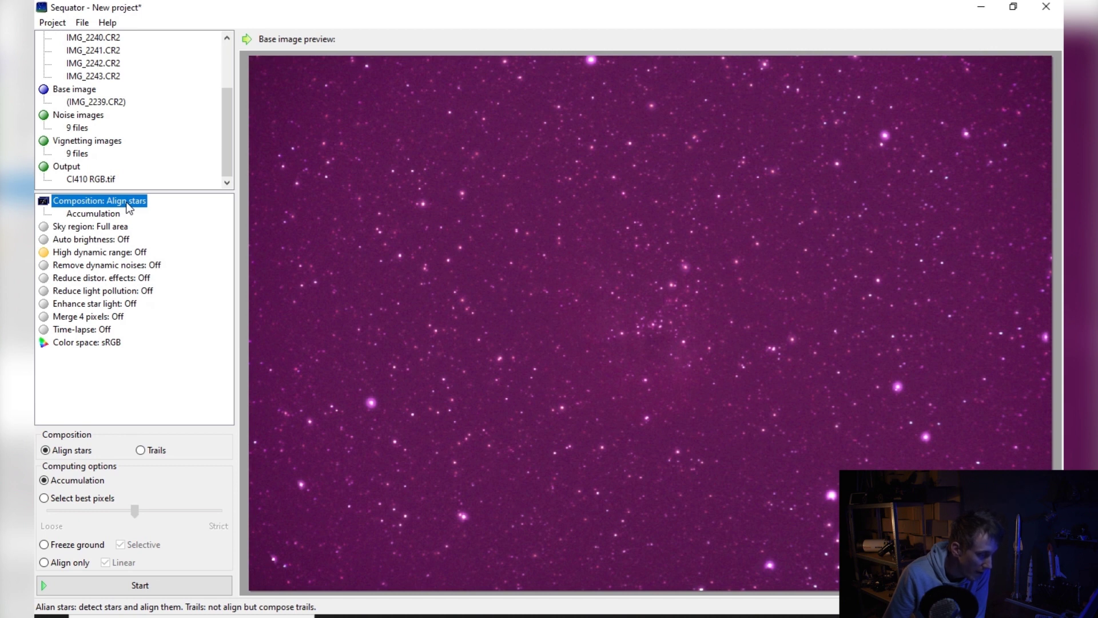
- Switch High dynamic range to On and start the stacking
click(103, 228)
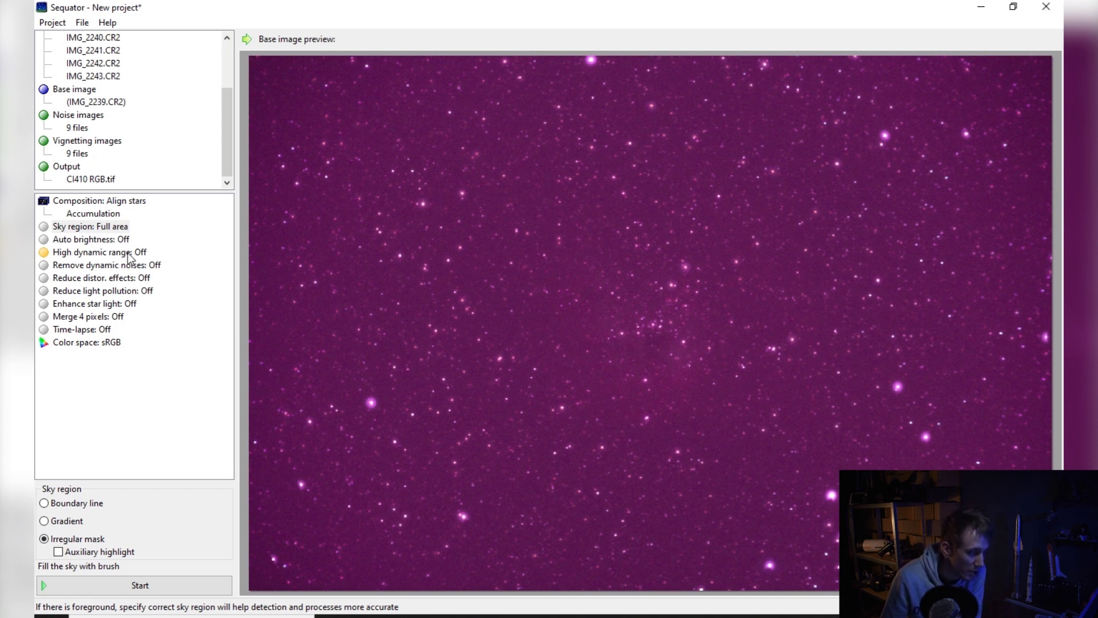
click(109, 255)
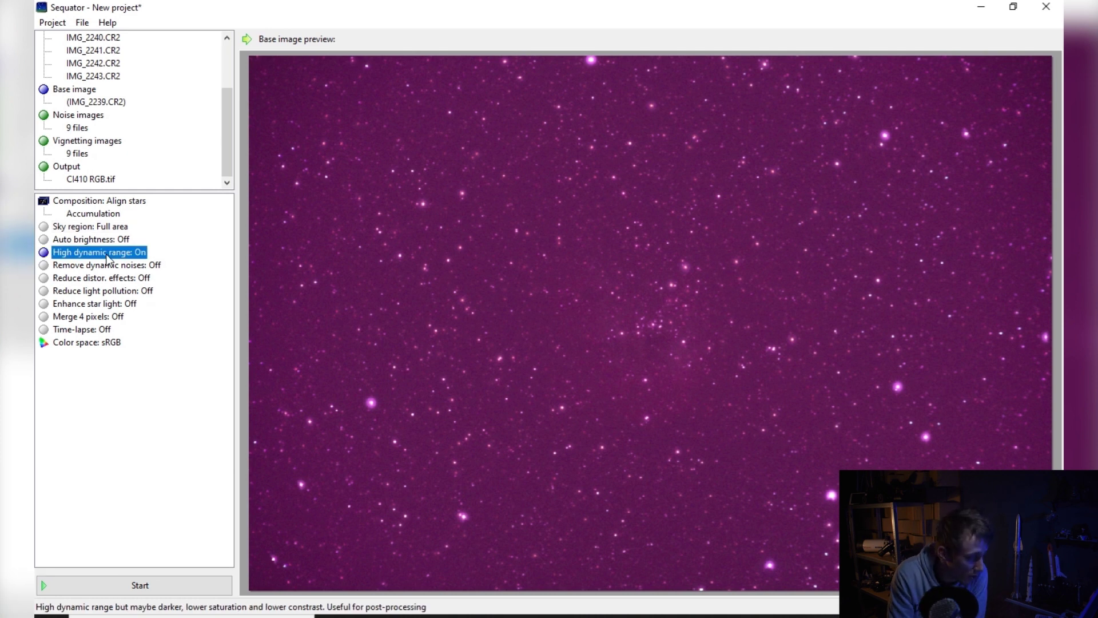
key(Tab)
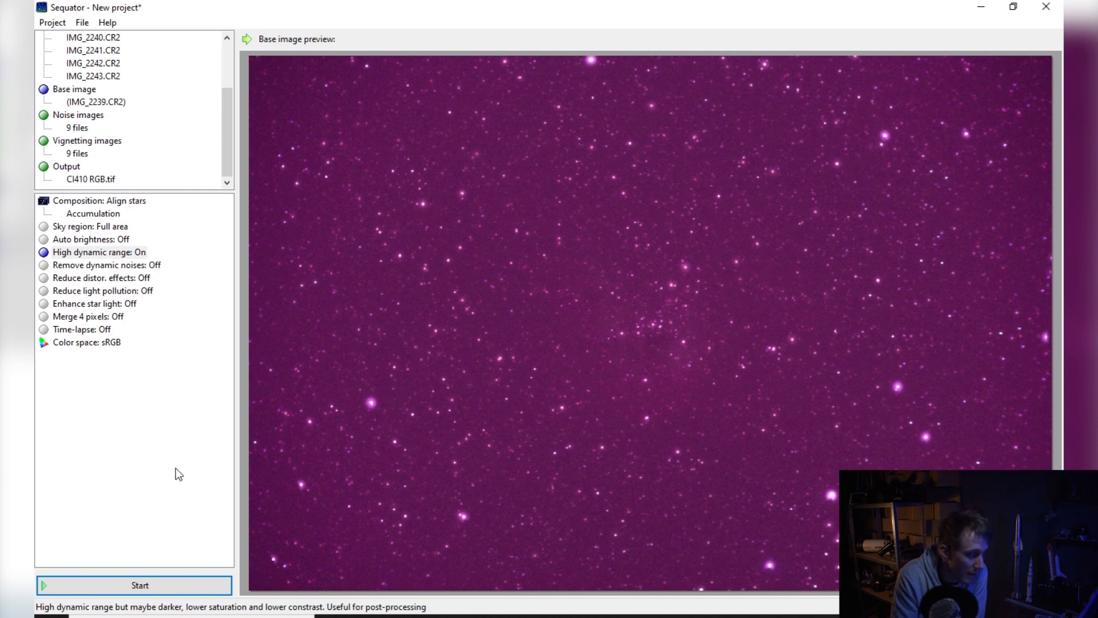
click(139, 585)
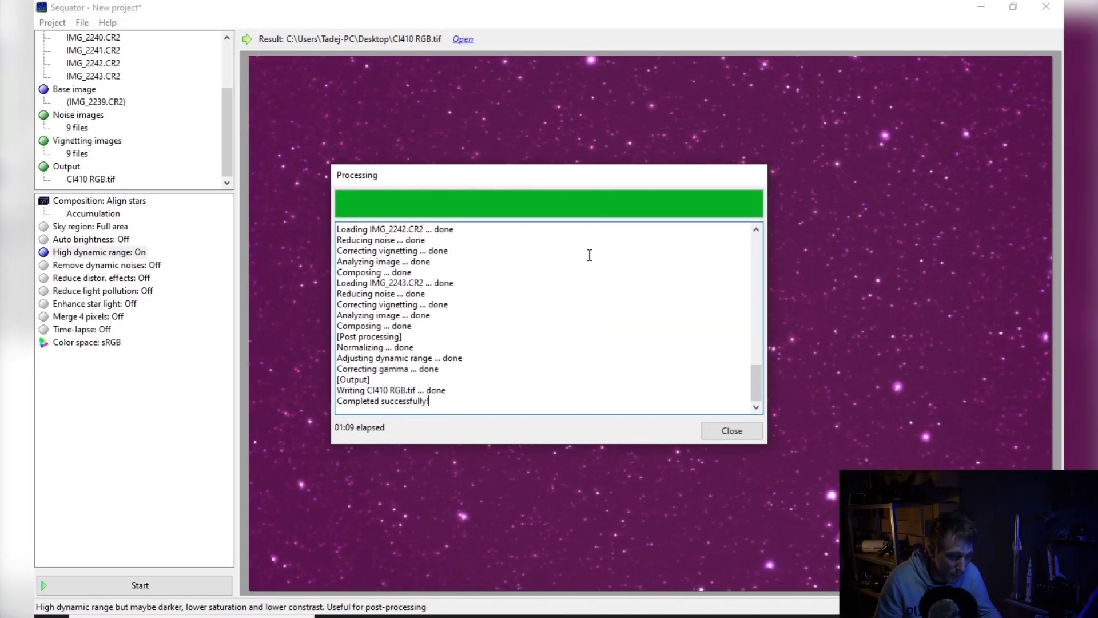
- Close the Processing dialog once the stack completes successfully
click(731, 430)
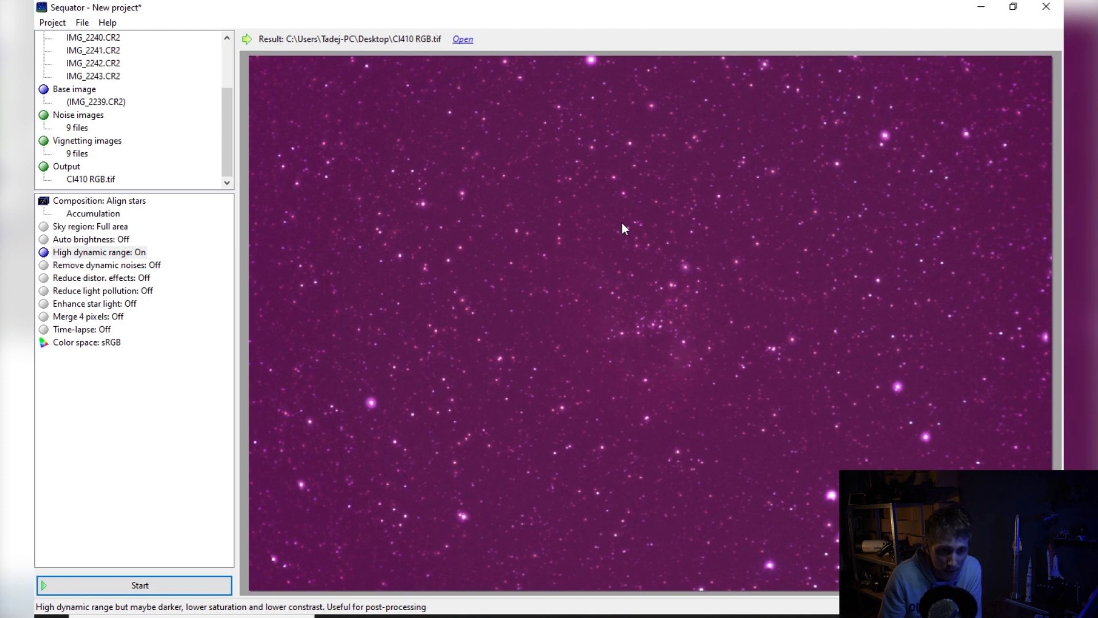
- Quit Sequator without saving and add the nine RGB light frames to DeepSkyStacker
click(1046, 6)
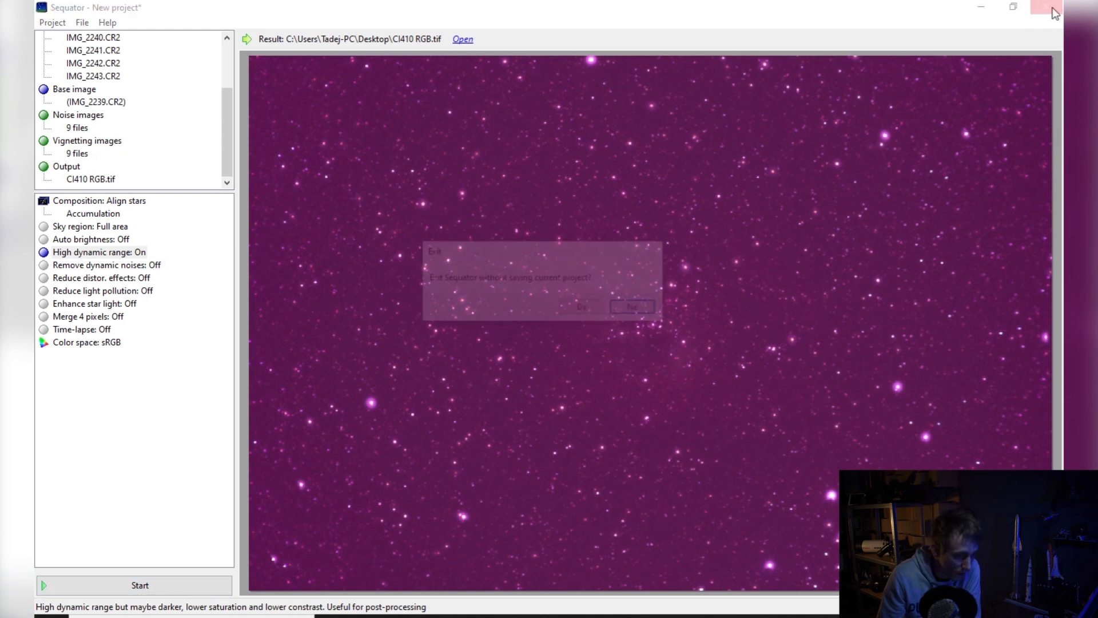
click(583, 309)
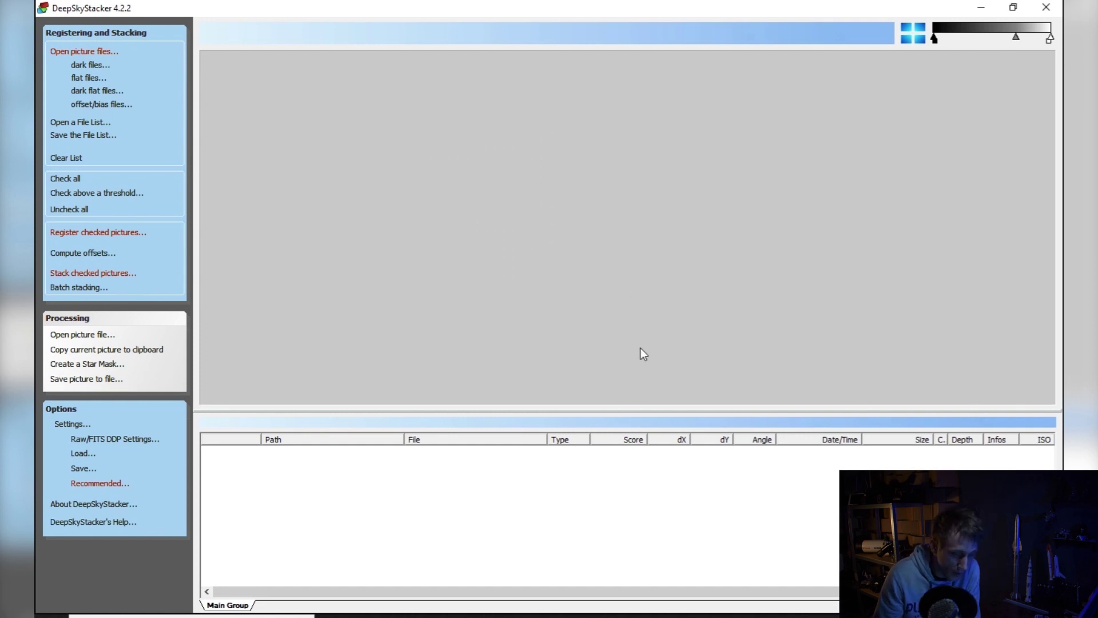
key(alt+Tab)
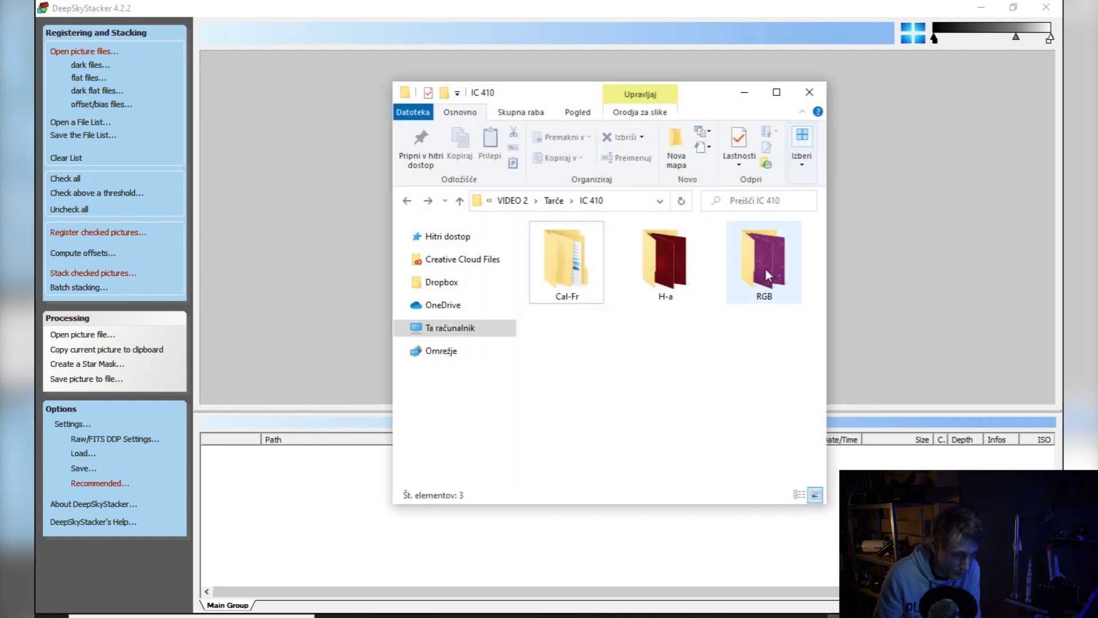
double_click(765, 265)
click(571, 266)
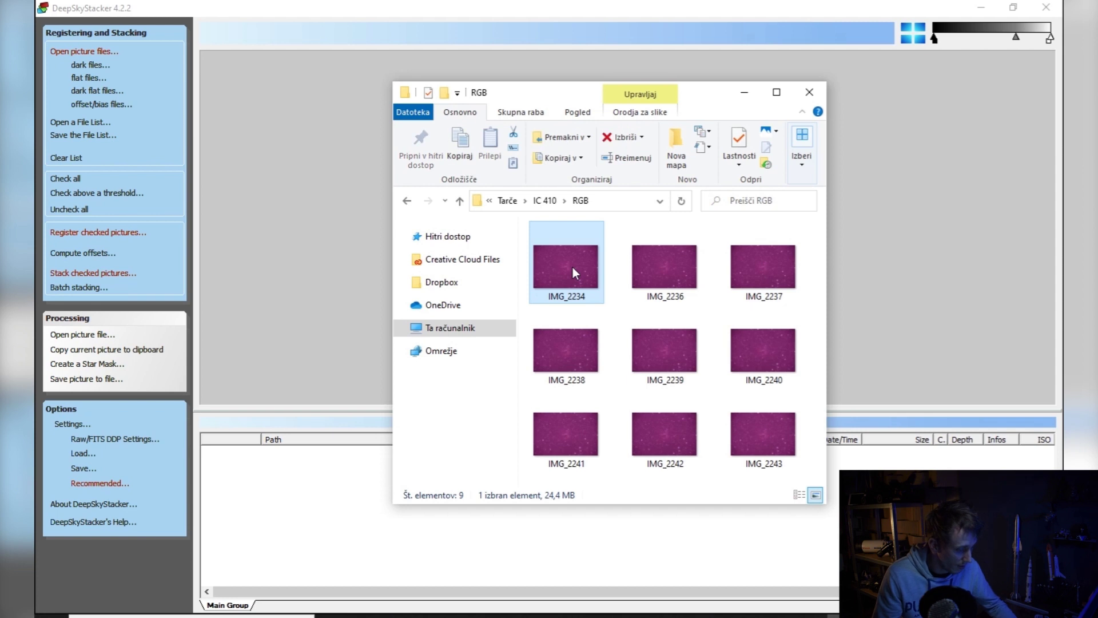
key(ctrl+a)
drag(571, 266, 322, 245)
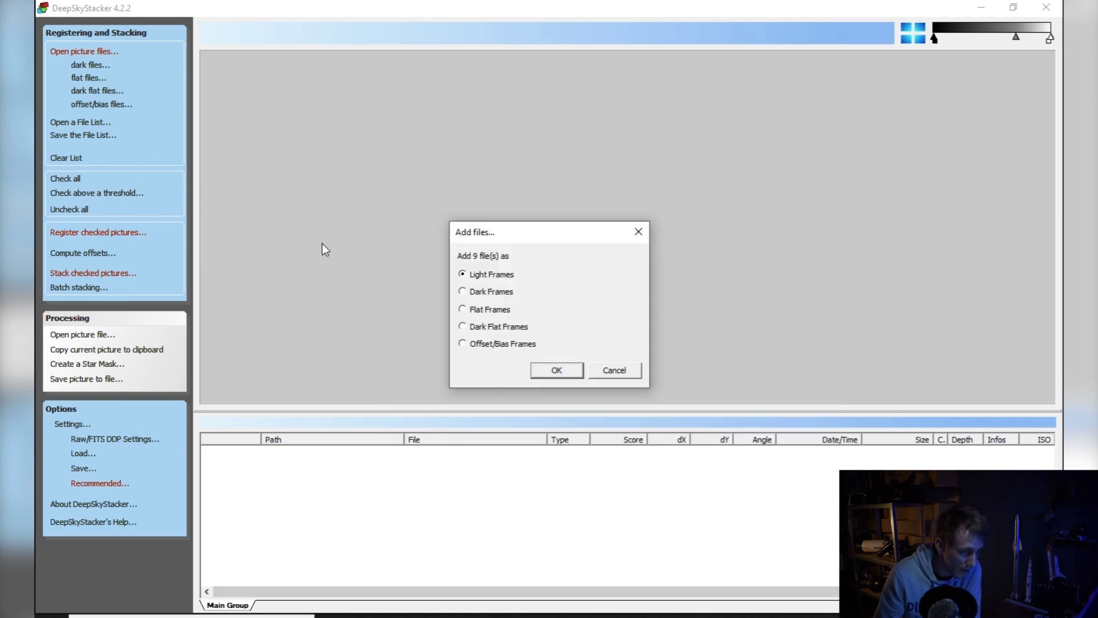
click(558, 370)
- Add the nine Flats frames as flat frames
key(alt+Tab)
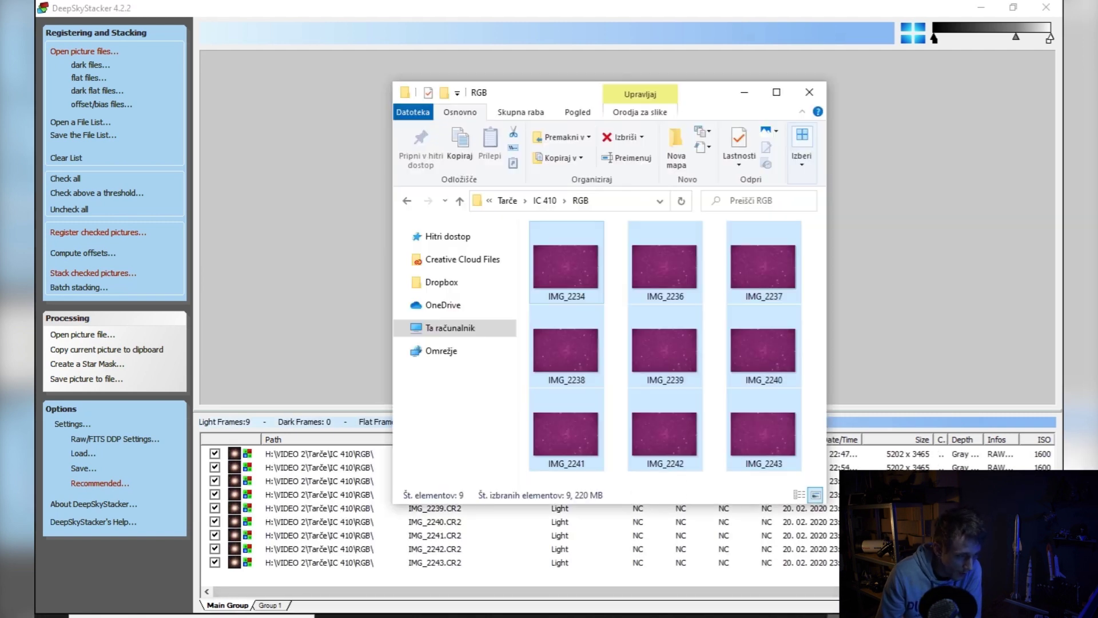
click(407, 200)
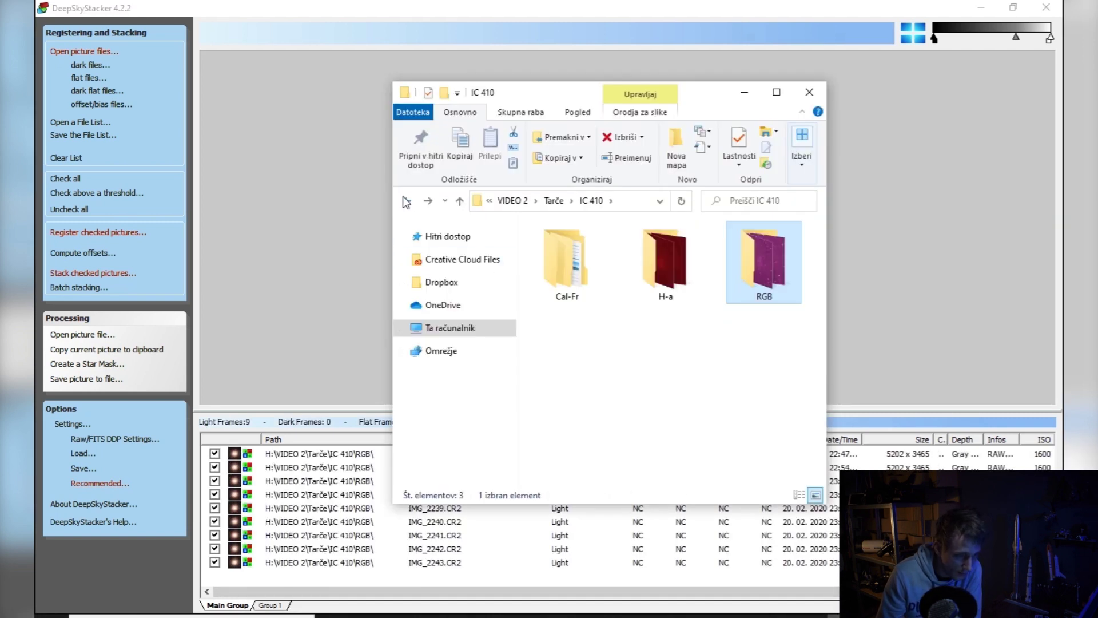
double_click(551, 259)
double_click(562, 277)
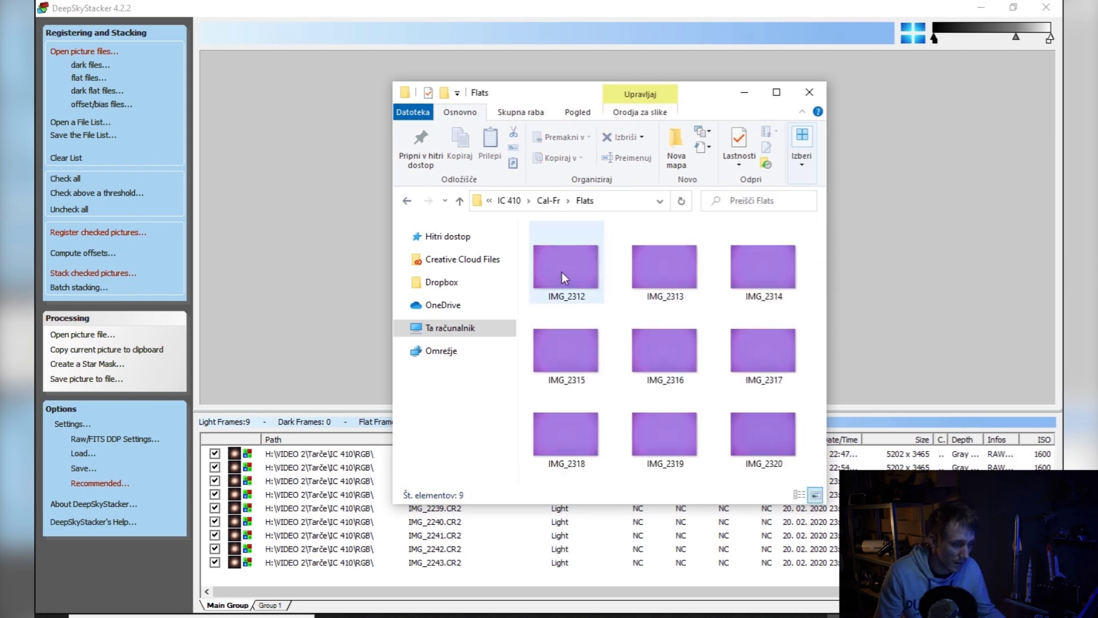
click(561, 272)
key(ctrl+a)
drag(576, 275, 314, 263)
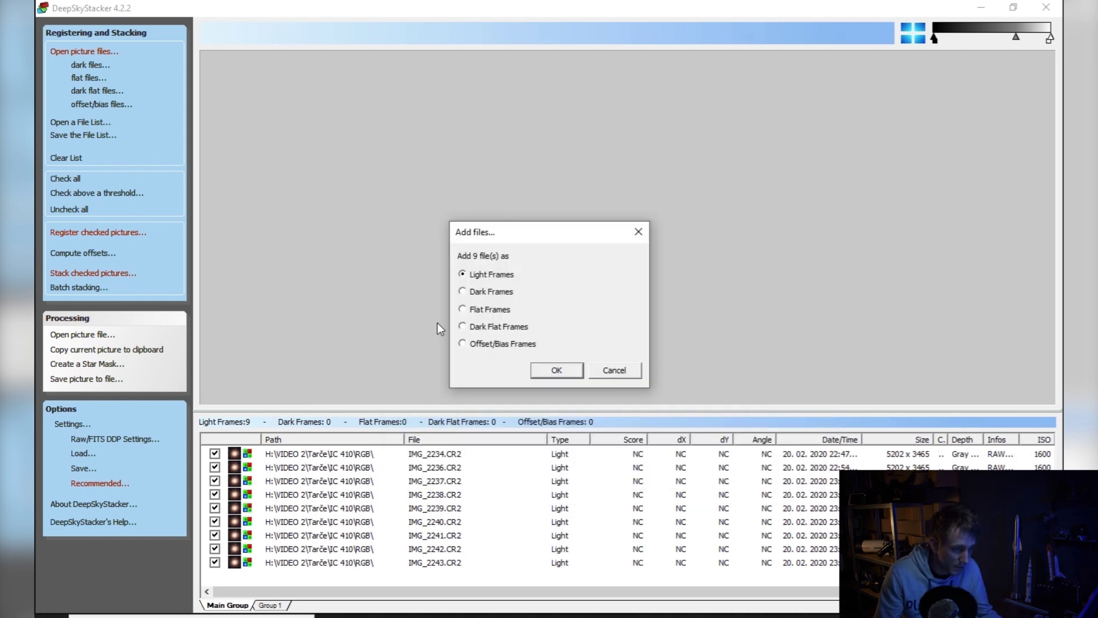
click(550, 370)
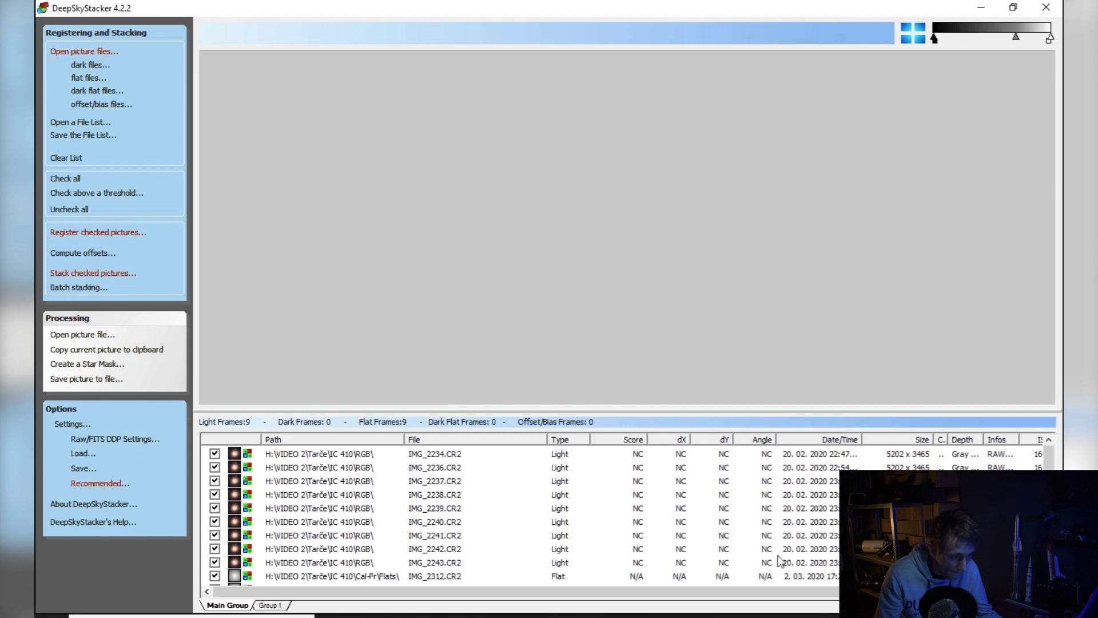
- Add the eight dark frames IMG_1816 to IMG_1823 as dark frames
key(alt+Tab)
click(406, 200)
double_click(557, 258)
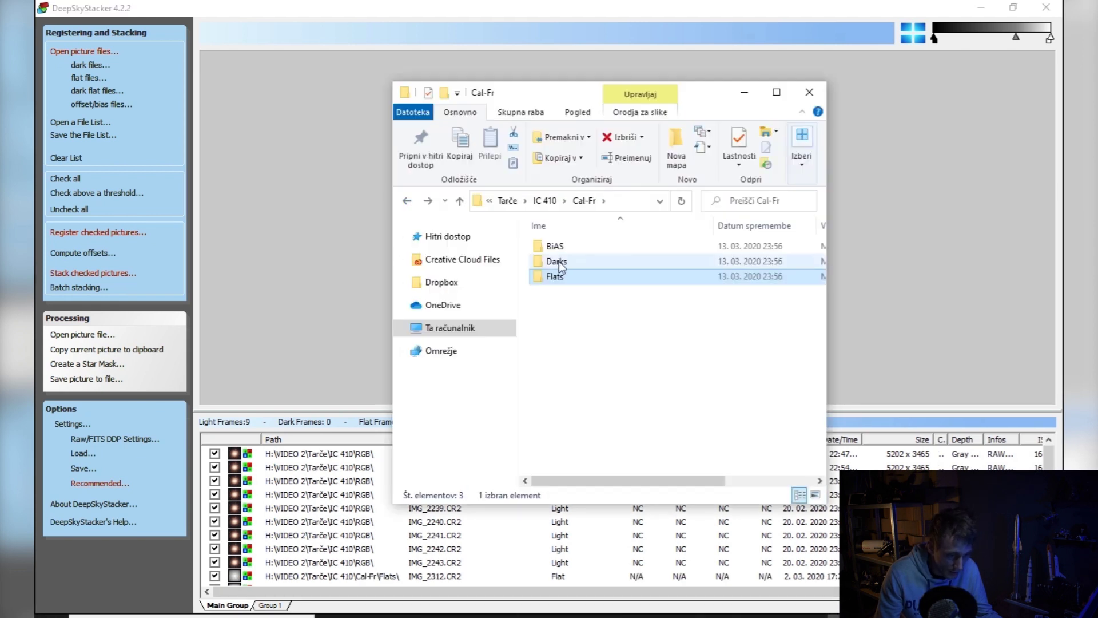
click(557, 259)
shift+click(754, 436)
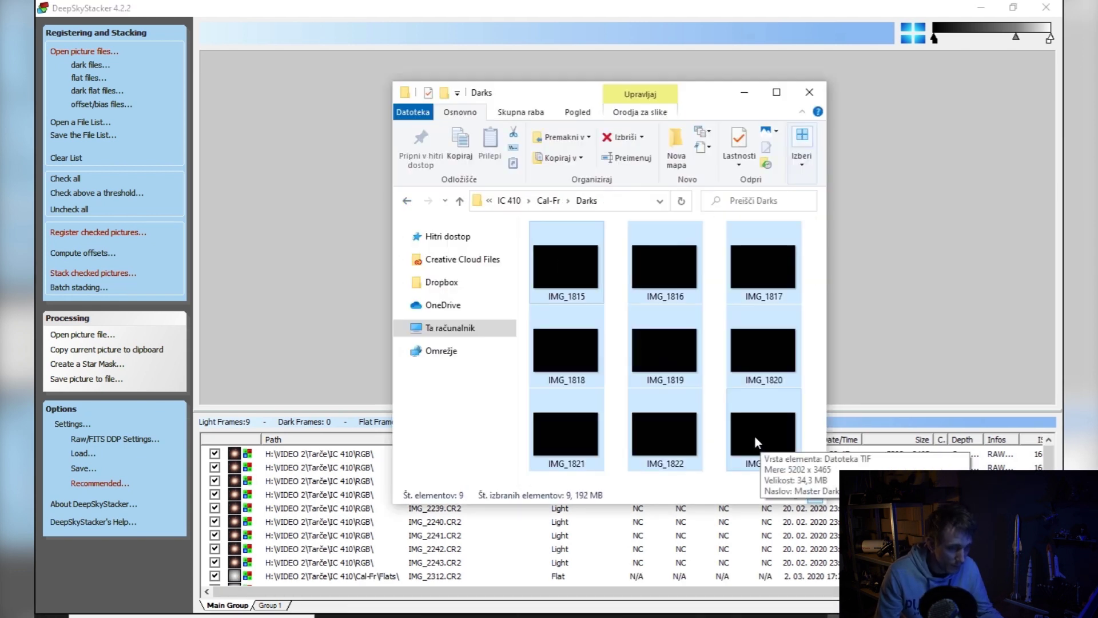
drag(646, 262, 320, 274)
click(465, 293)
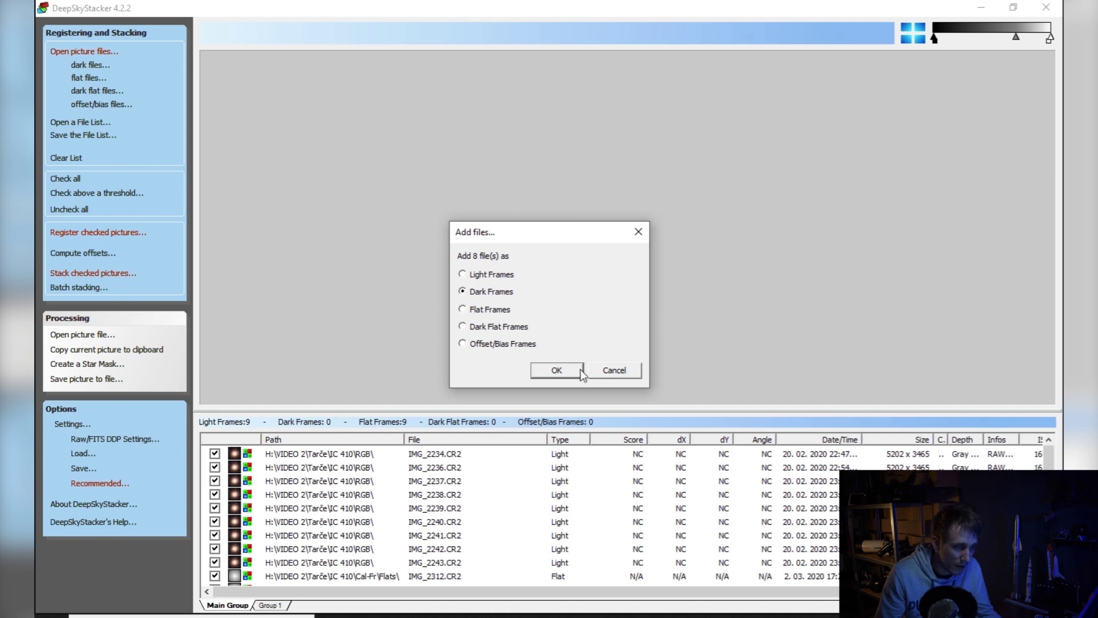
click(561, 370)
- Add the nine BiAS frames as offset/bias frames
key(alt+Tab)
click(407, 200)
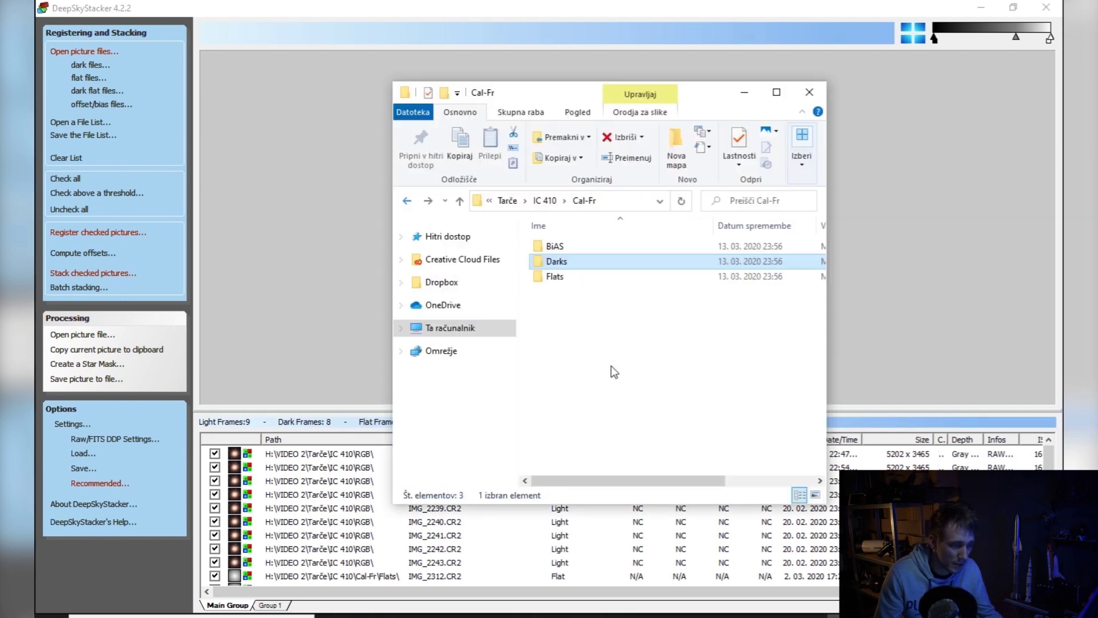
double_click(552, 249)
click(555, 260)
key(ctrl+a)
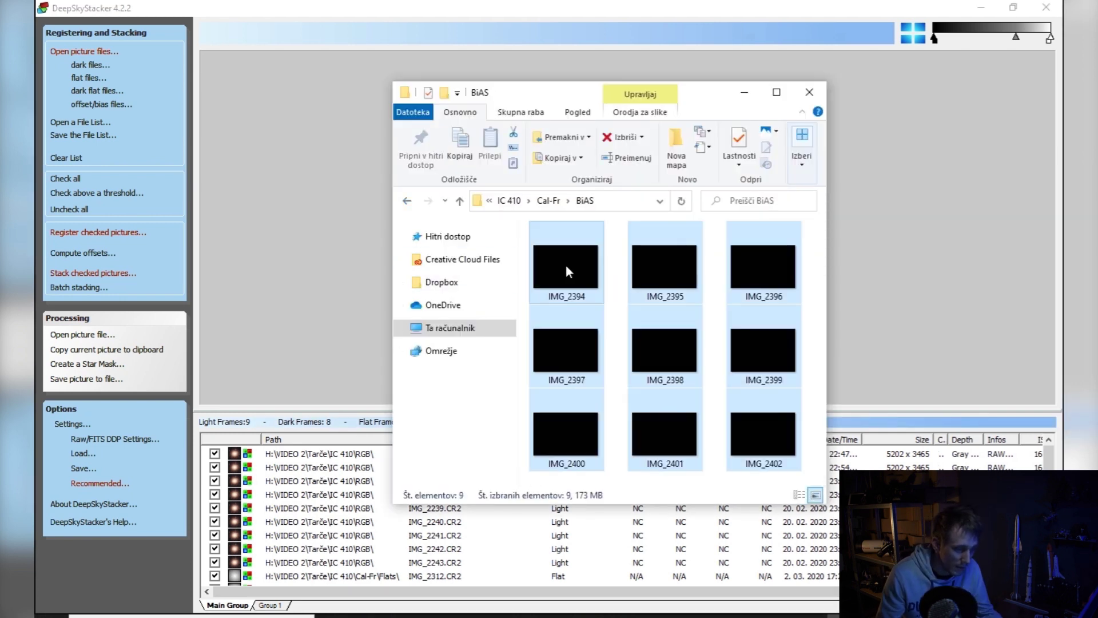
drag(565, 264, 266, 301)
click(462, 343)
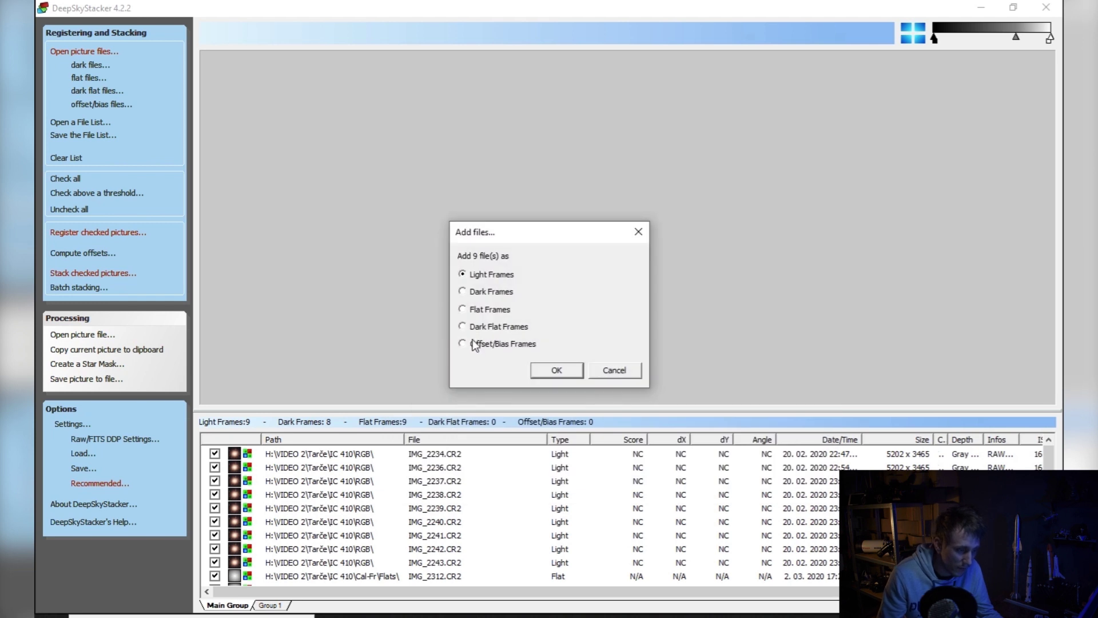
click(555, 370)
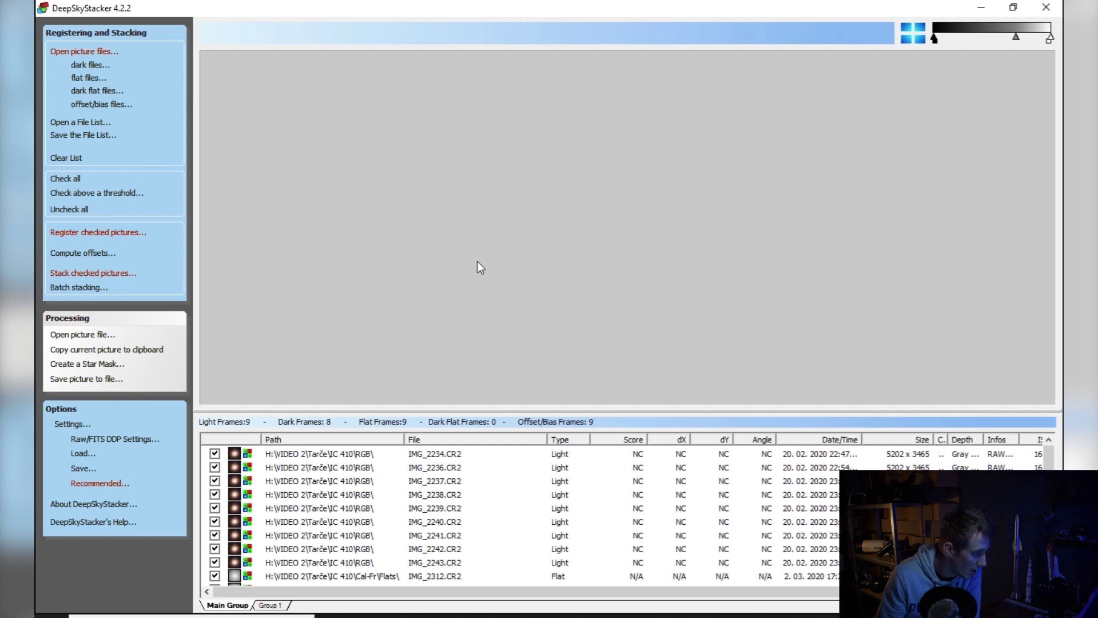
click(117, 234)
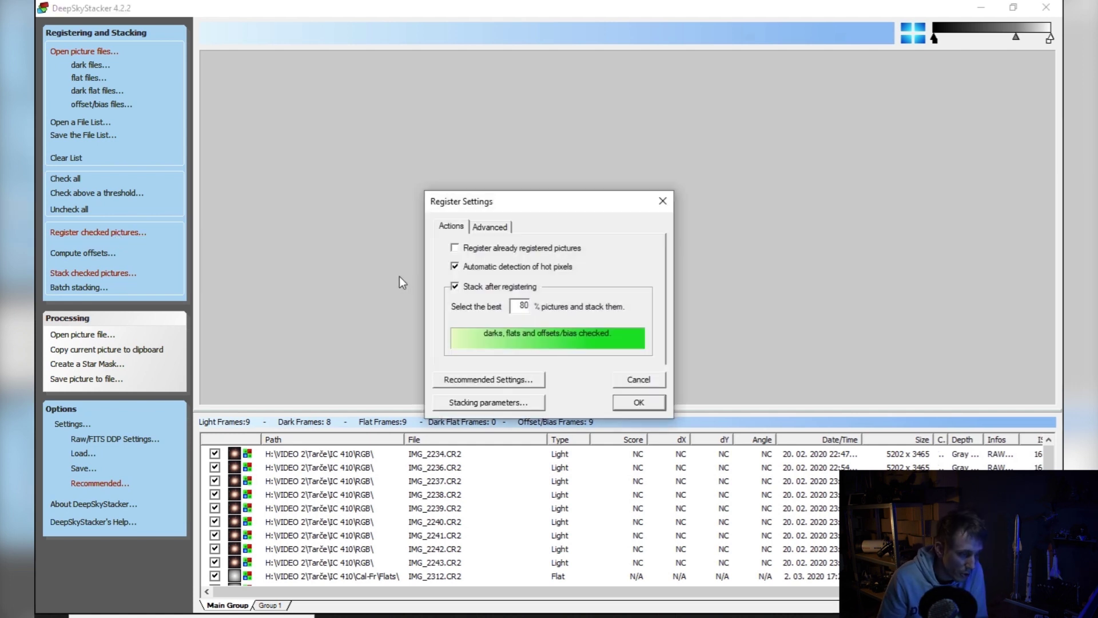
- Open Stacking parameters... from the Register Settings dialog
click(479, 404)
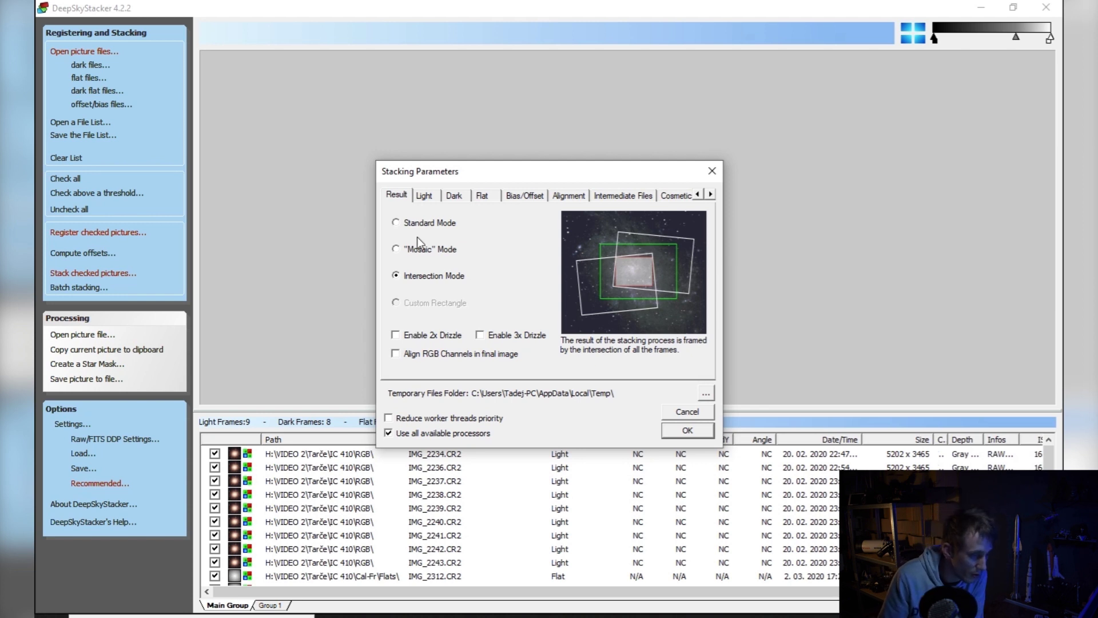
- Review the Light, Dark, Flat, Bias/Offset, Alignment, Intermediate Files, Cosmetic and Output tabs, then accept
click(422, 195)
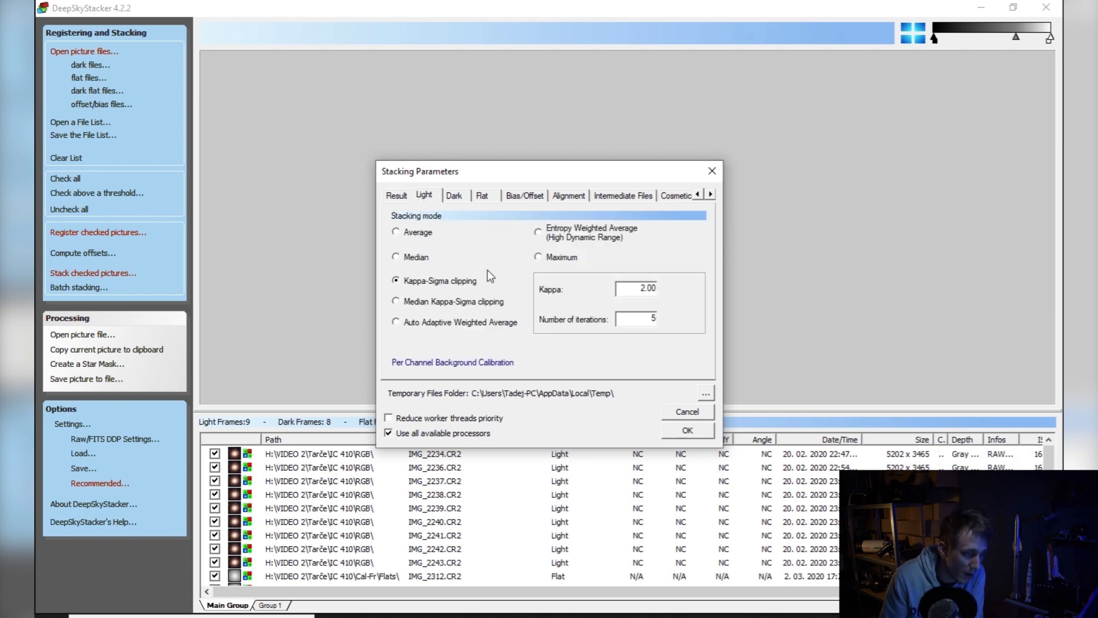
click(453, 195)
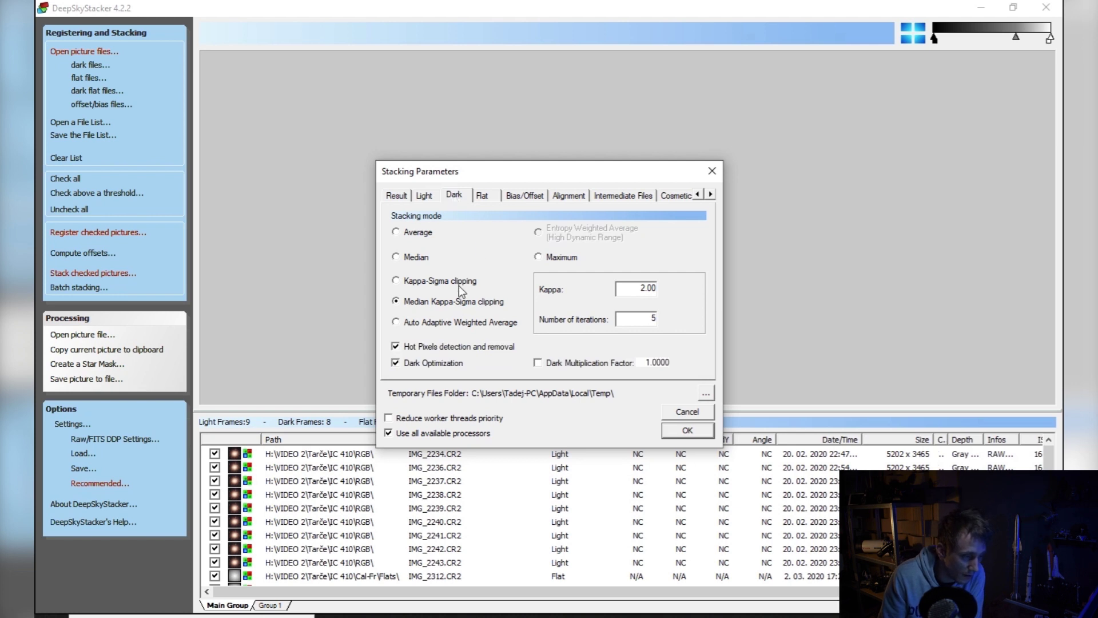
click(483, 195)
click(531, 198)
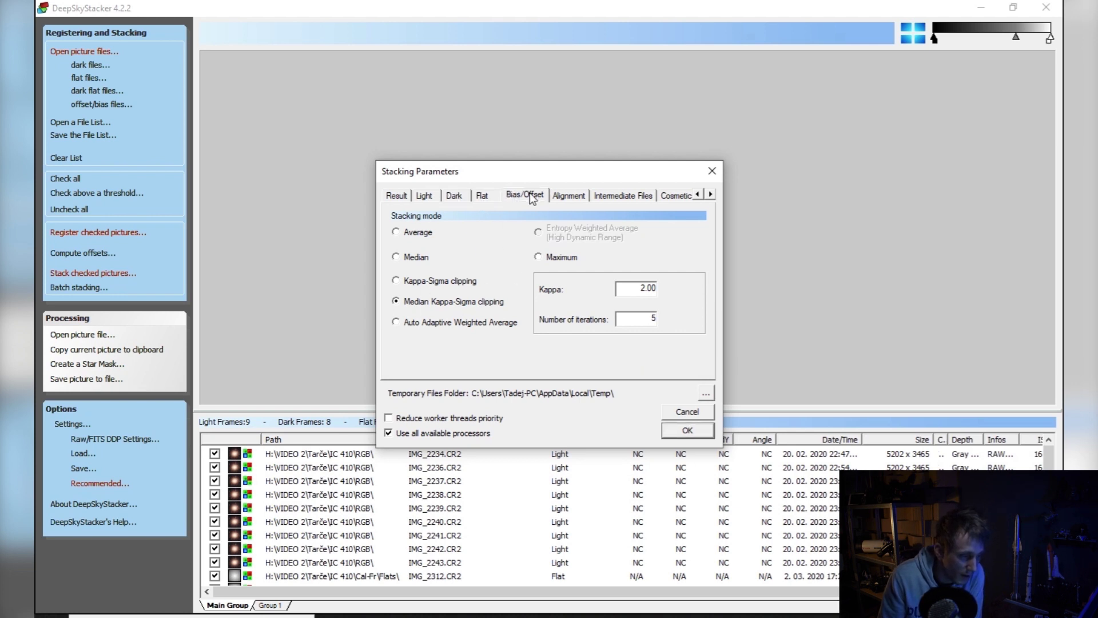
click(575, 195)
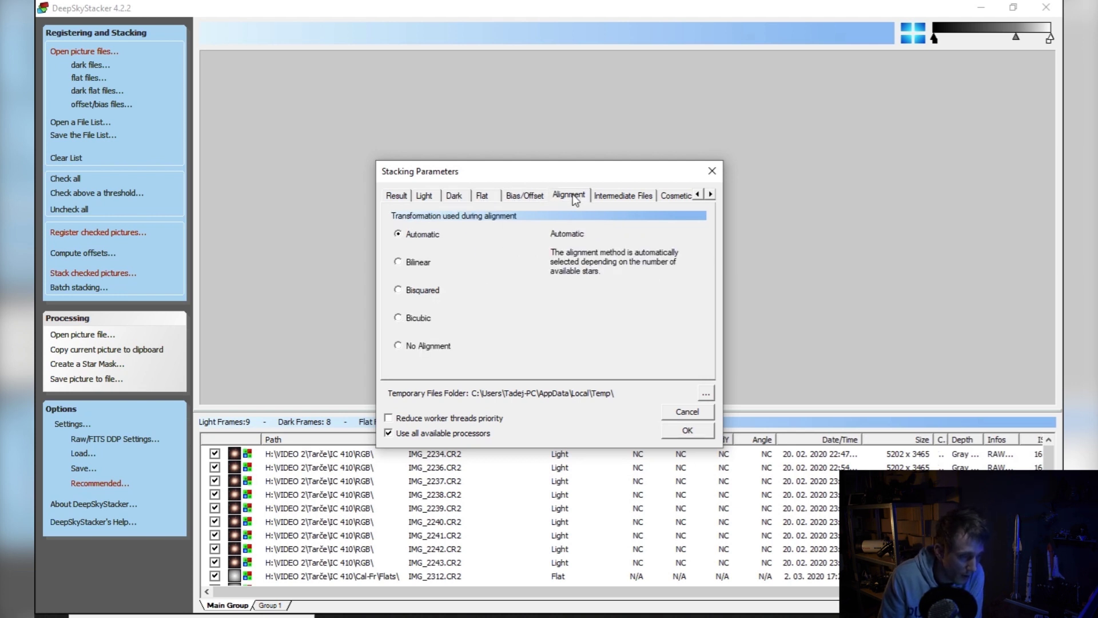
click(607, 198)
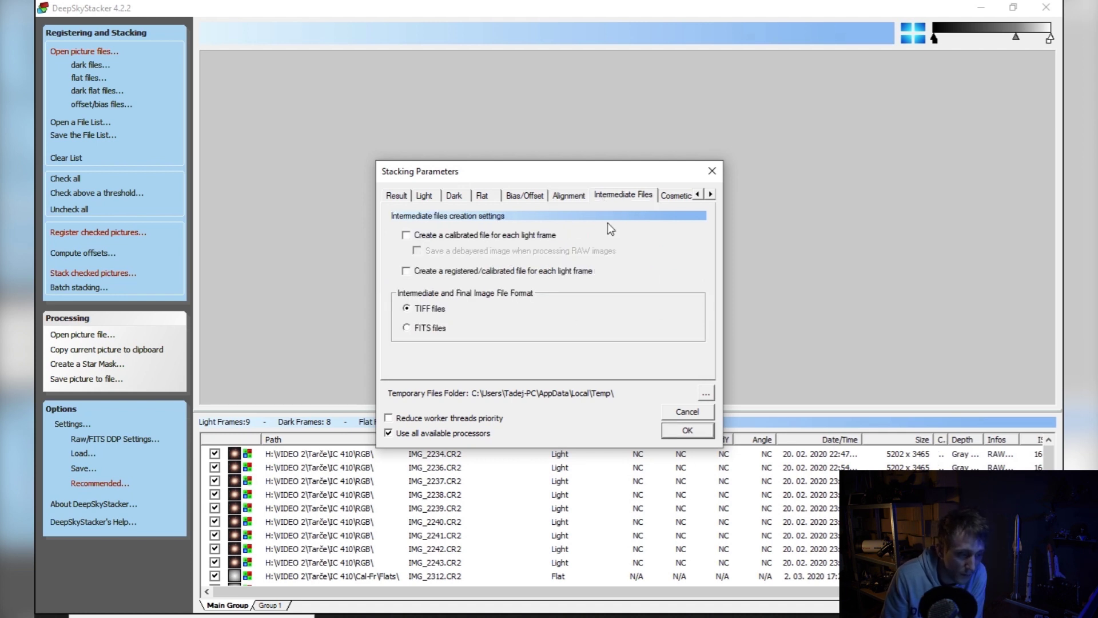
click(682, 197)
click(710, 193)
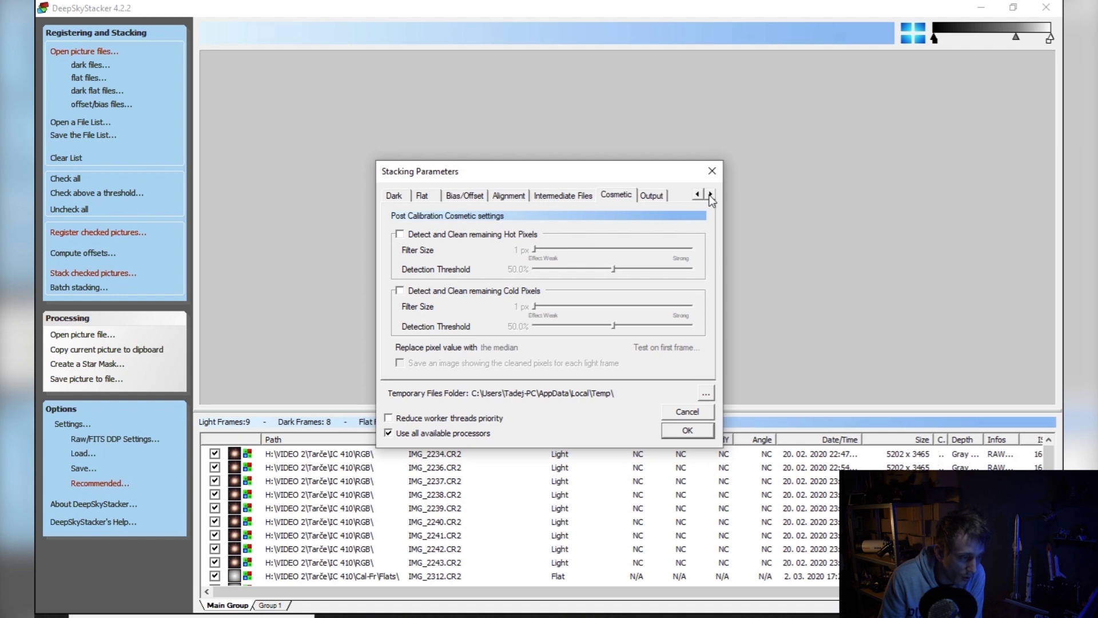
click(651, 197)
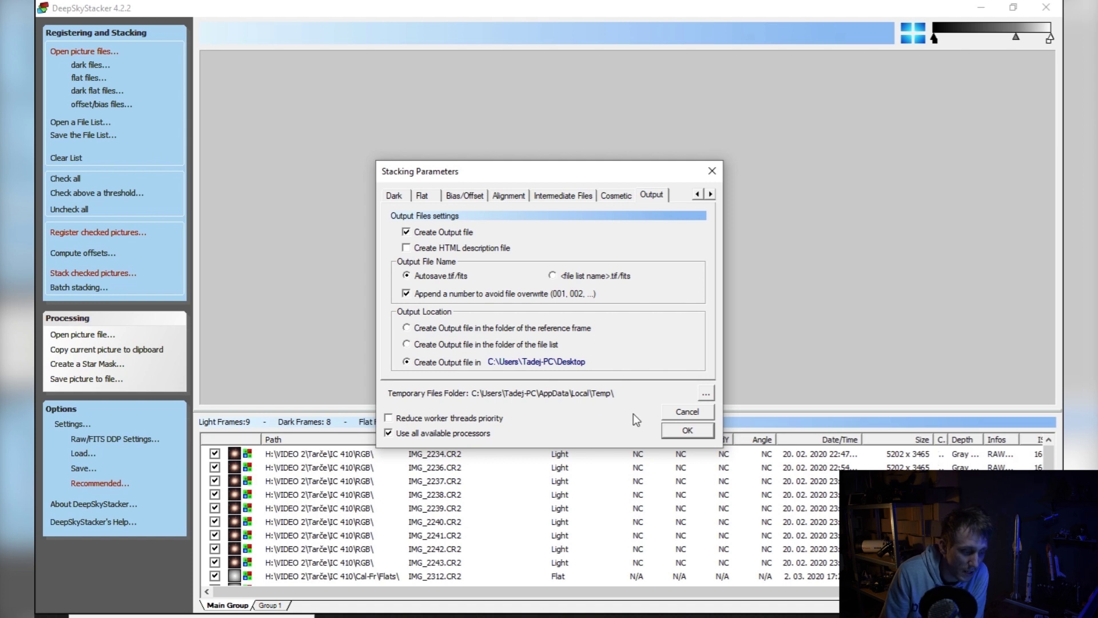
click(682, 431)
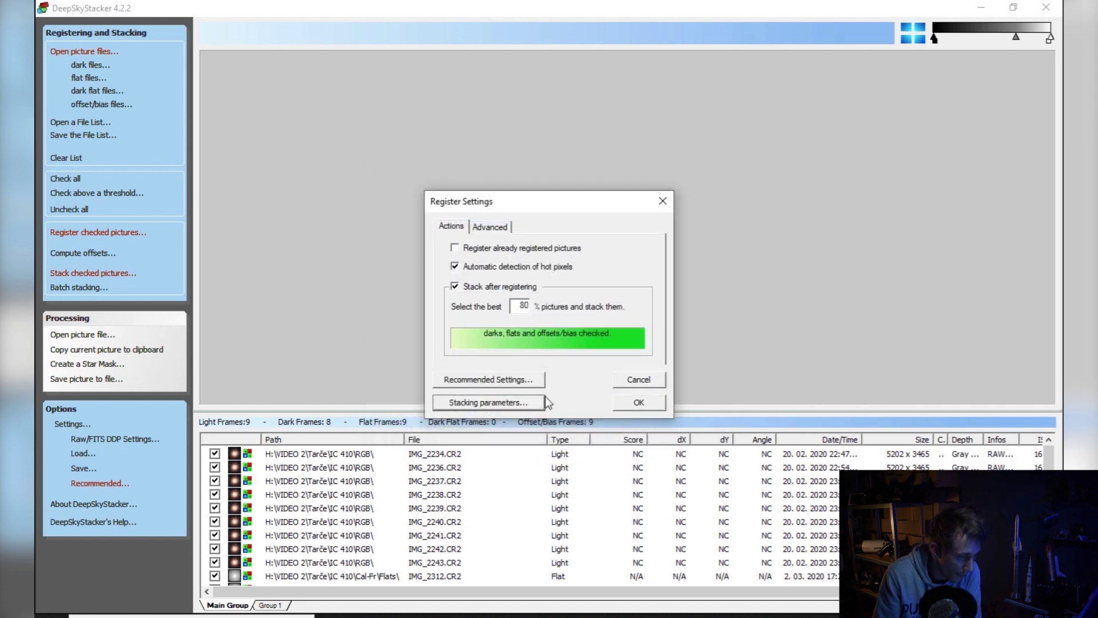
- Apply the AHD debayering and Median combination recommendations for the master bias and dark
click(498, 380)
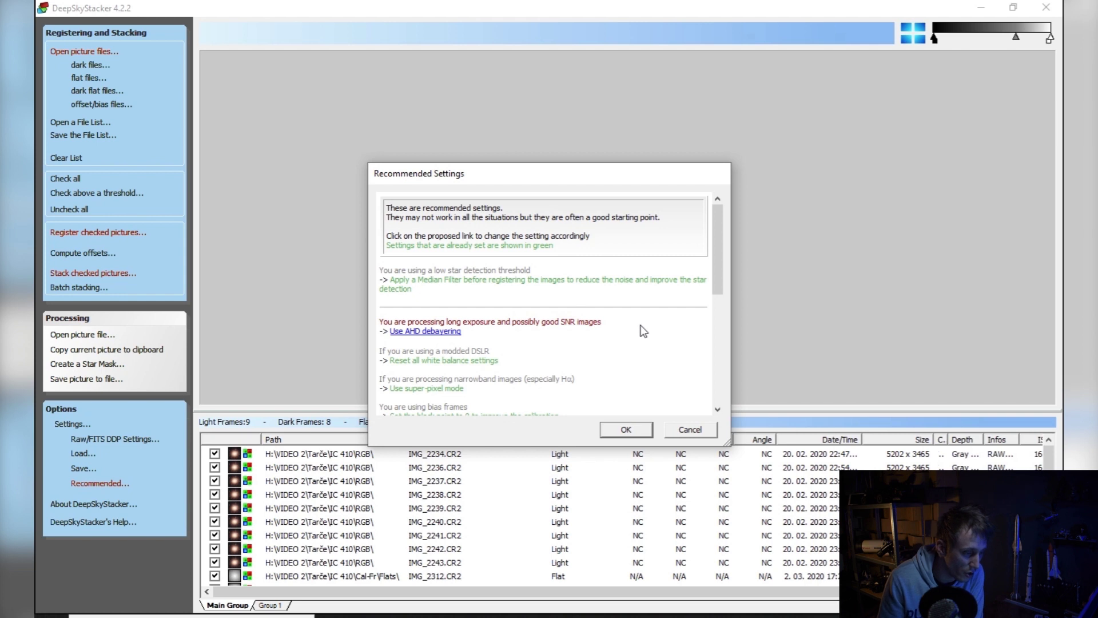
scroll(639, 324, down, 3)
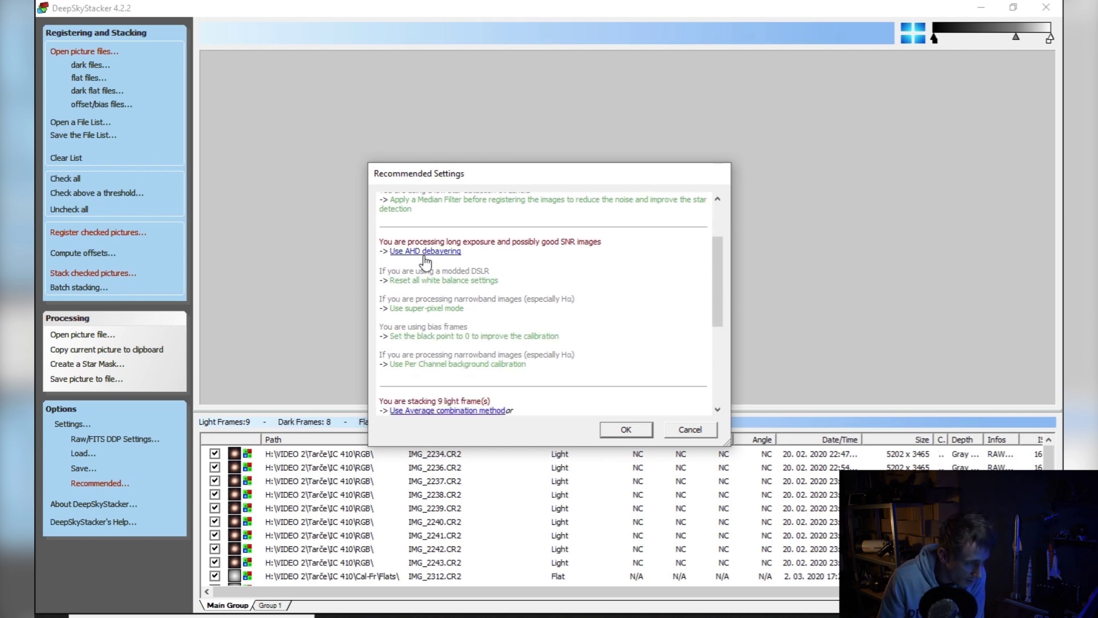
click(439, 248)
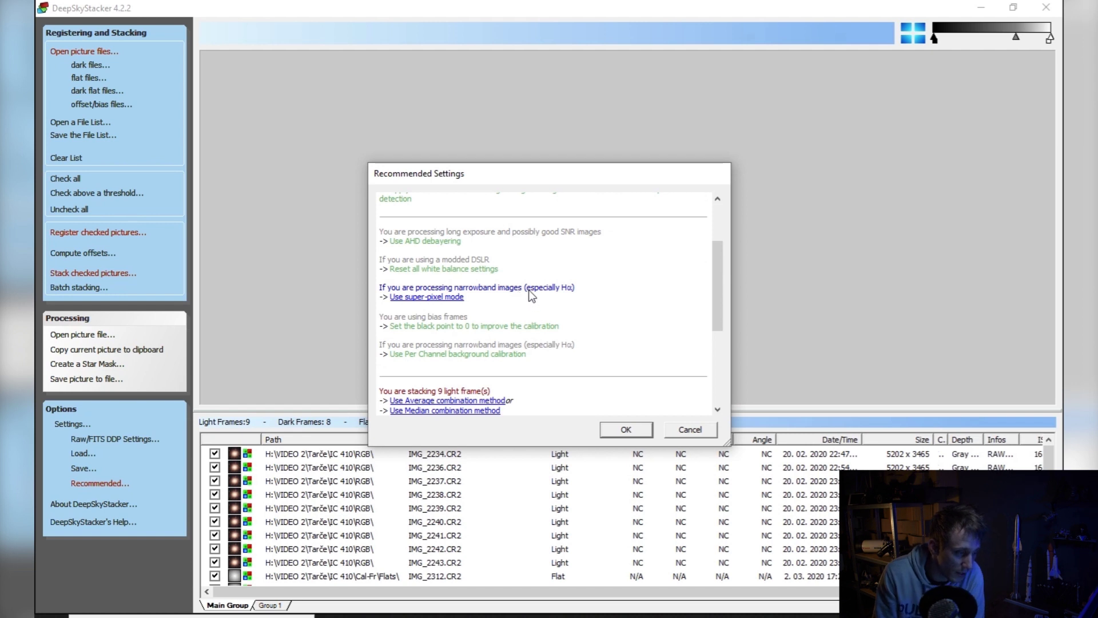
scroll(632, 274, down, 5)
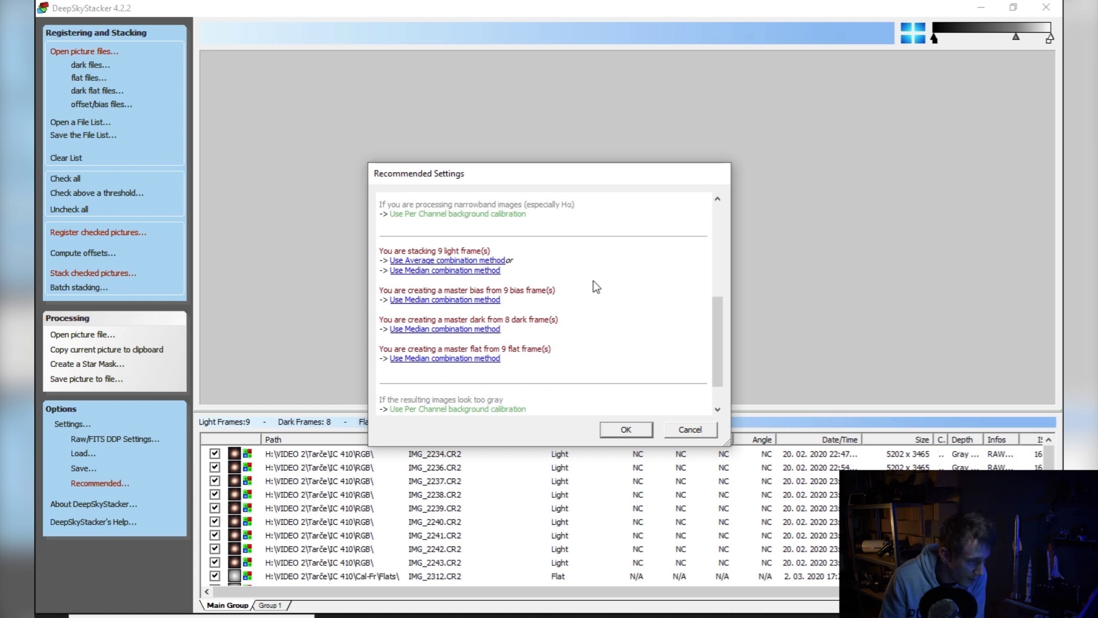
click(434, 274)
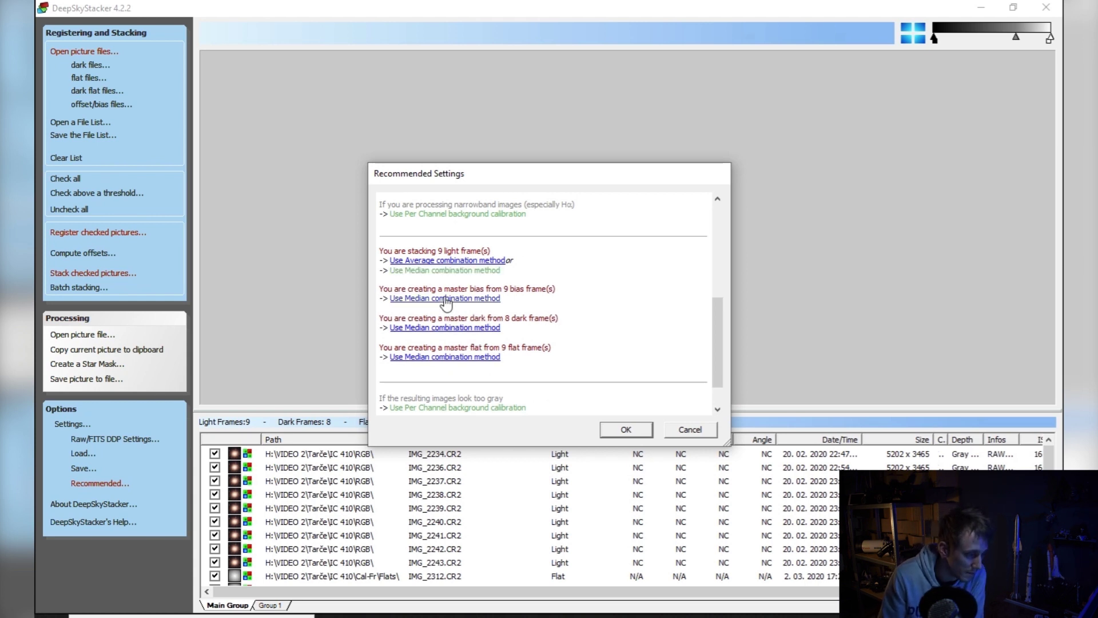
click(452, 326)
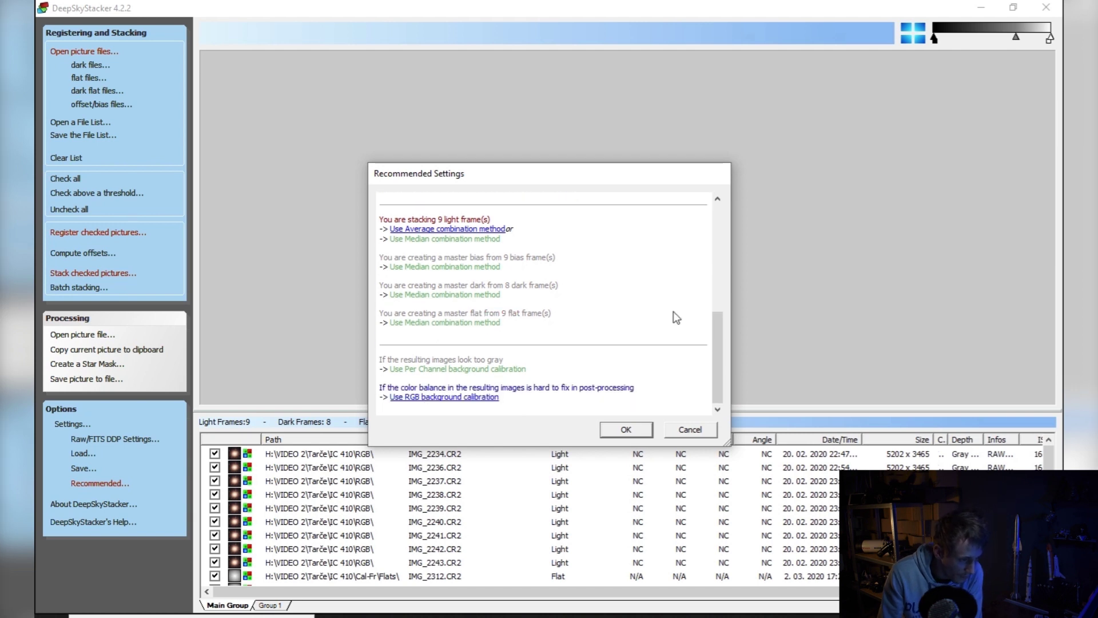
scroll(574, 306, up, 6)
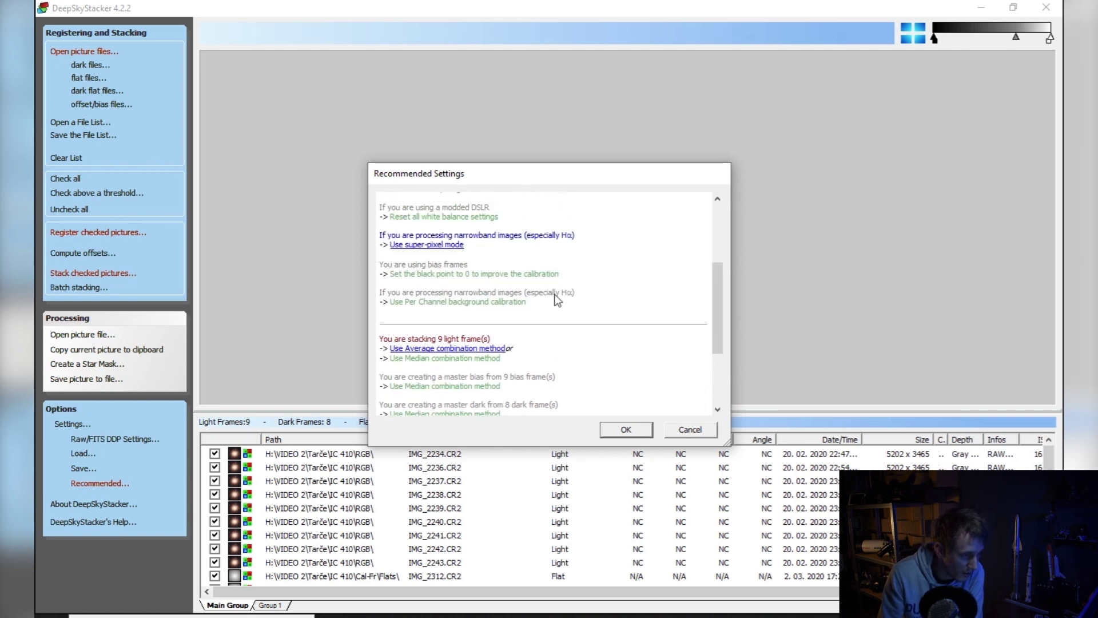
scroll(583, 286, up, 2)
scroll(658, 400, down, 1)
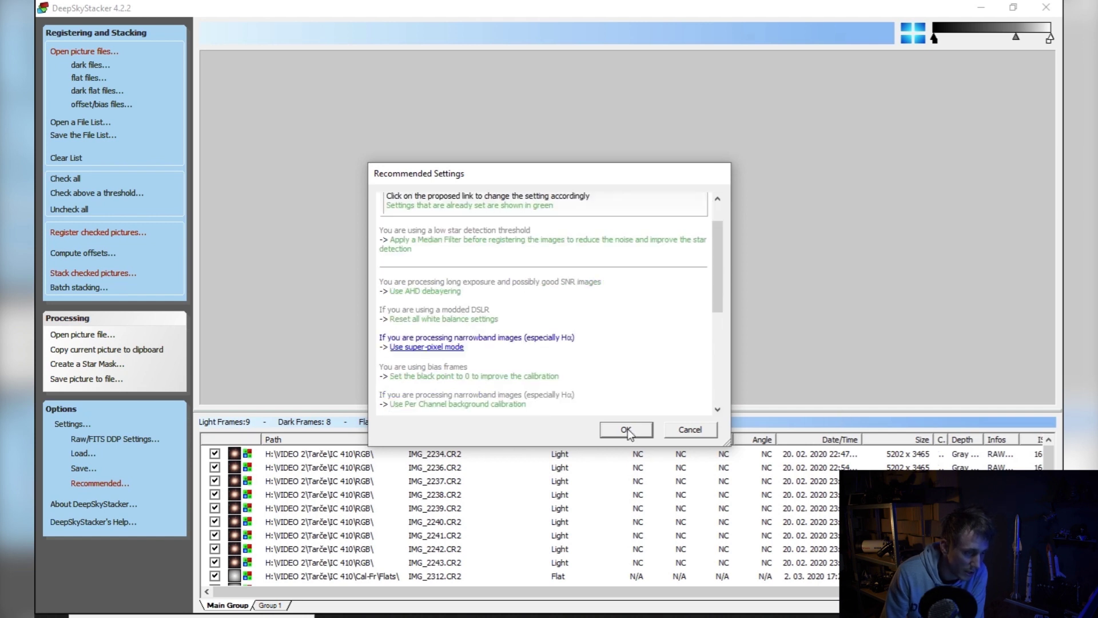
click(625, 429)
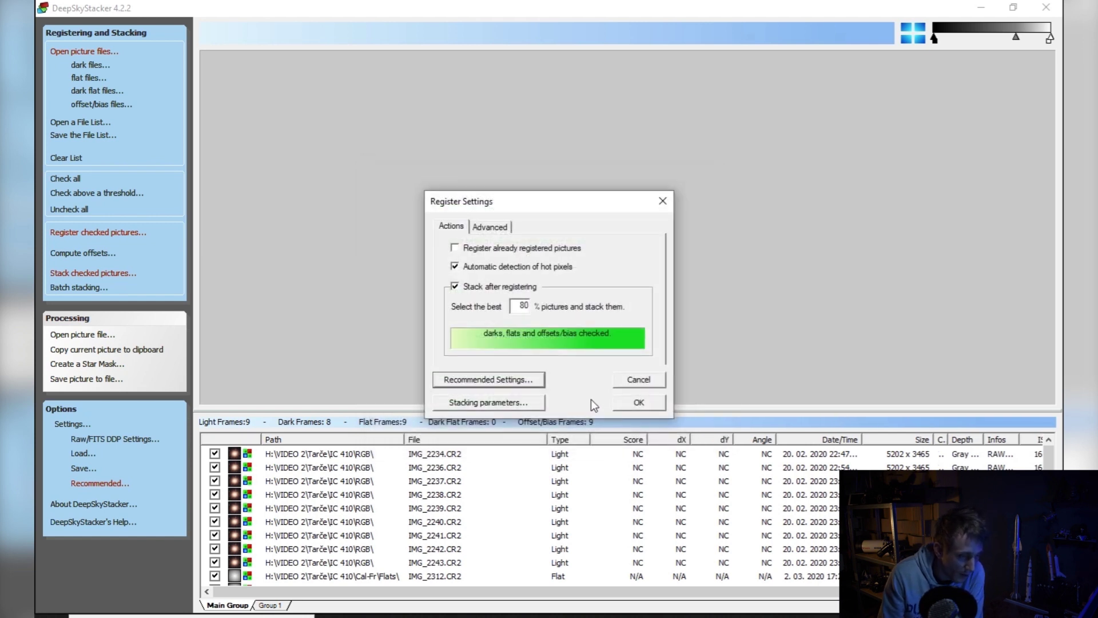
- Register and stack the checked frames into Autosave.tif, then close DeepSkyStacker
click(636, 405)
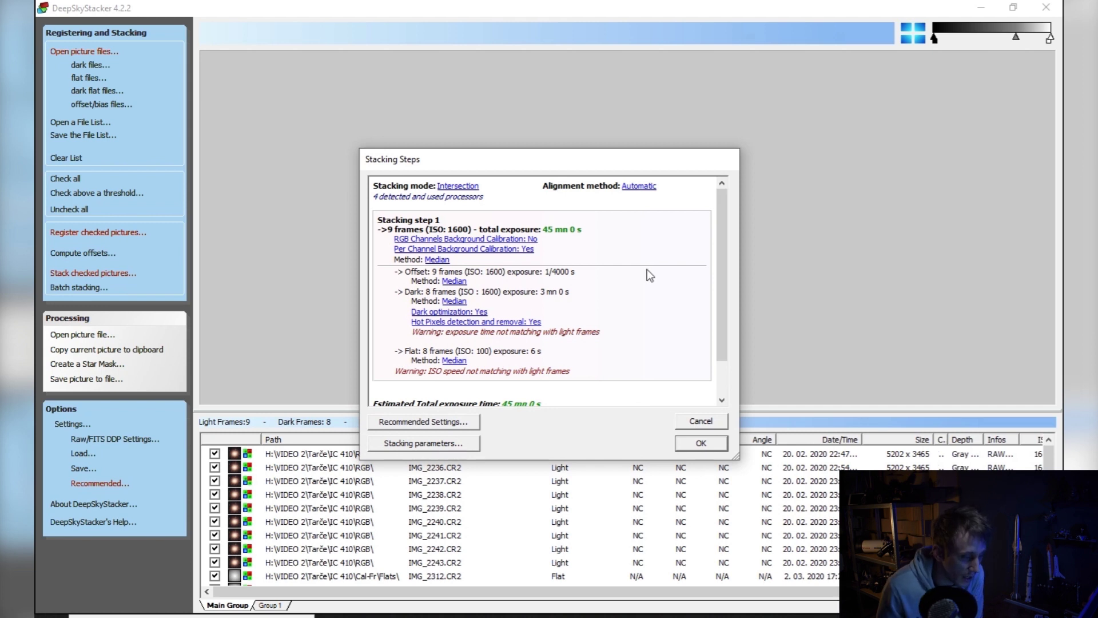
scroll(645, 270, down, 1)
scroll(645, 273, down, 1)
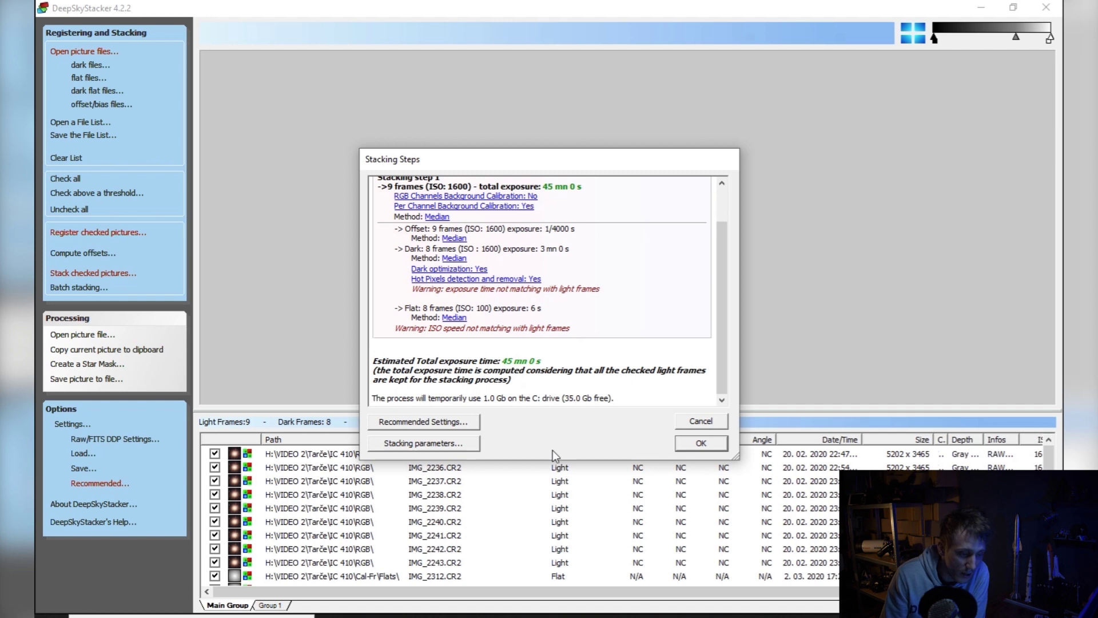
click(709, 445)
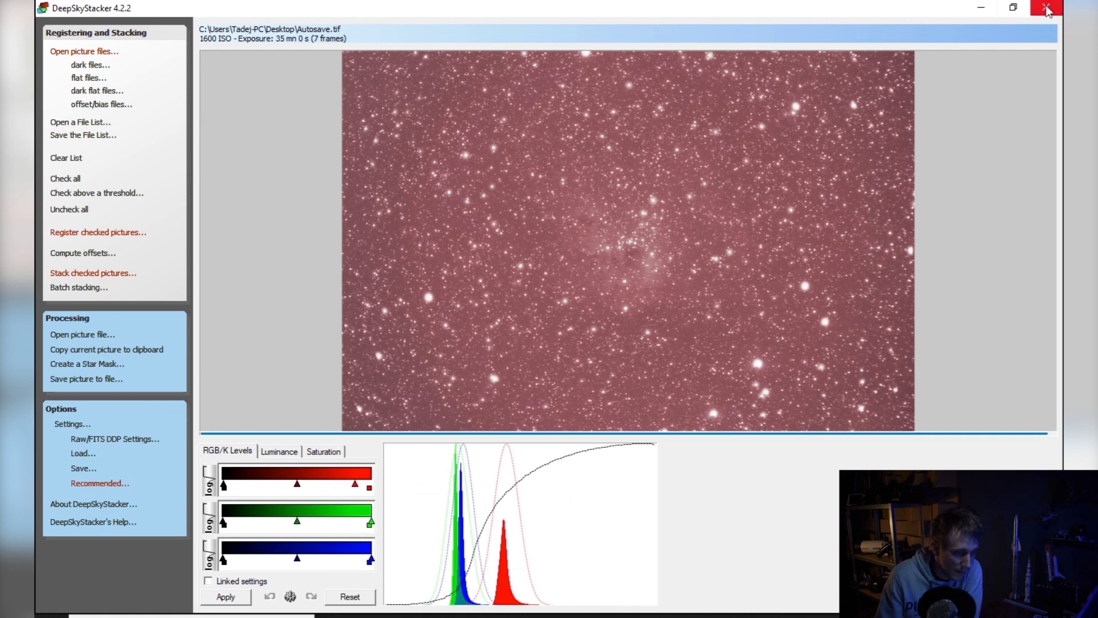
click(1046, 8)
- Close DeepSkyStacker unsaved, then convert Autosave.tif in Photoshop to 16 bits/channel using Exposure and Gamma
click(593, 370)
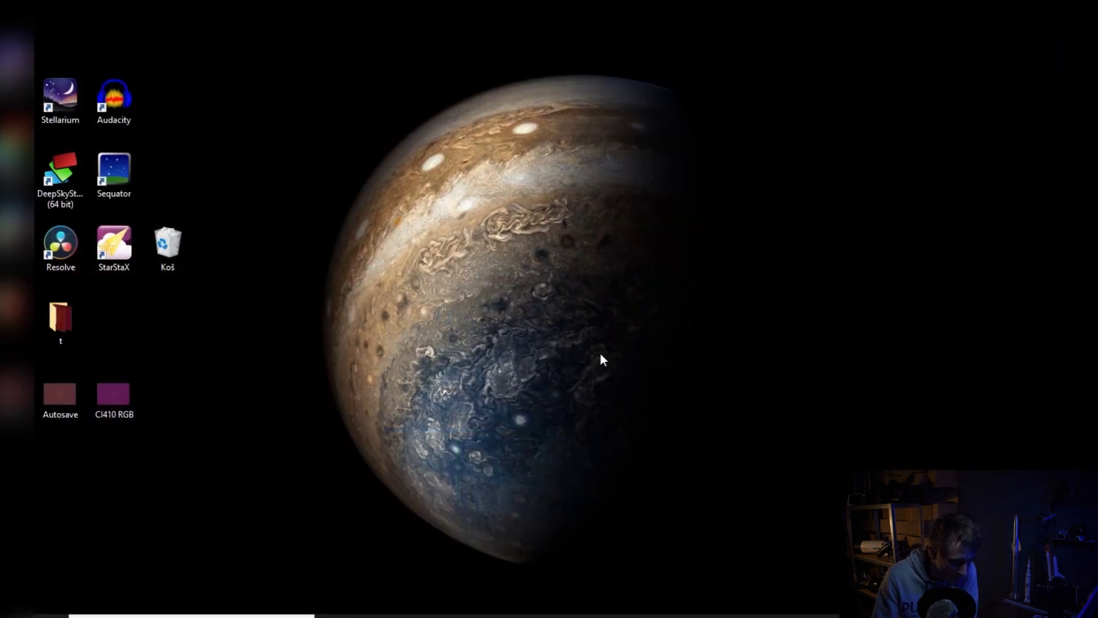
click(610, 595)
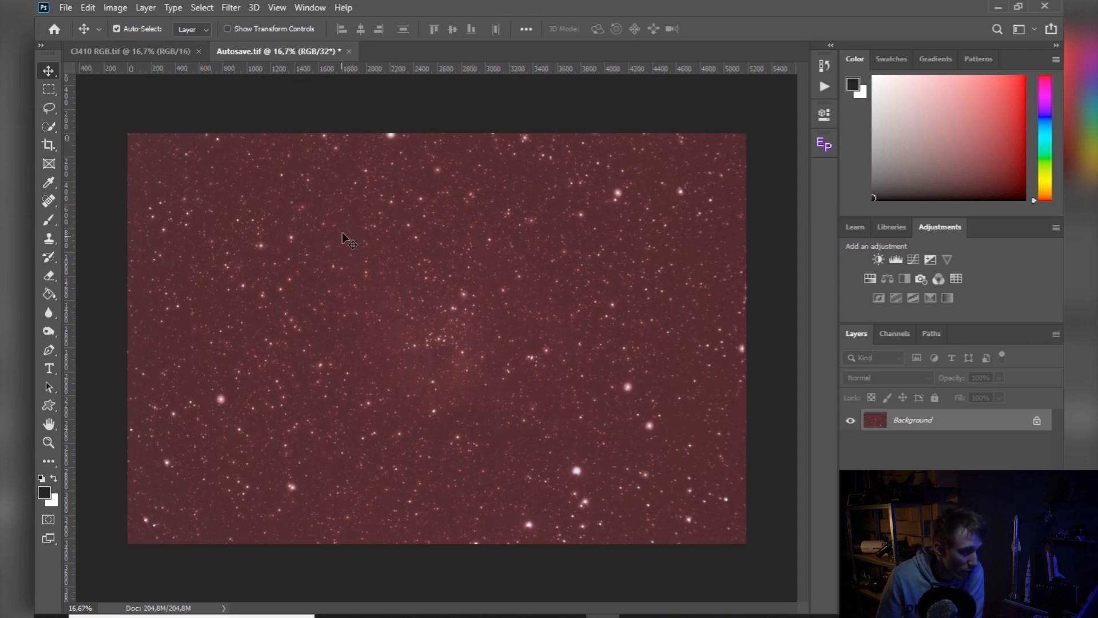
click(112, 10)
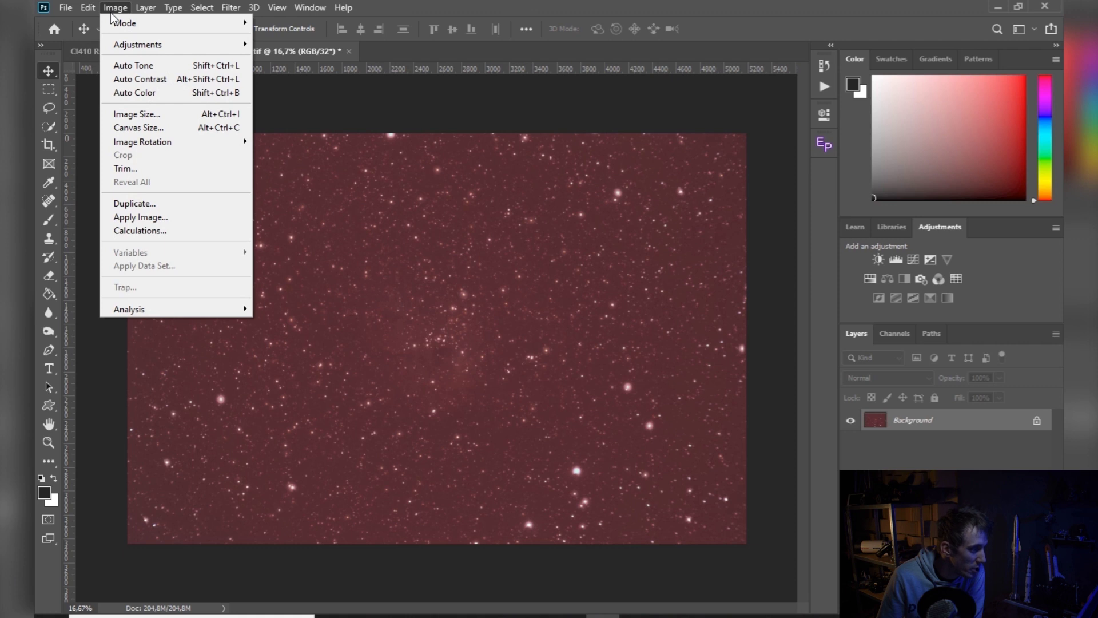
mouse_move(229, 24)
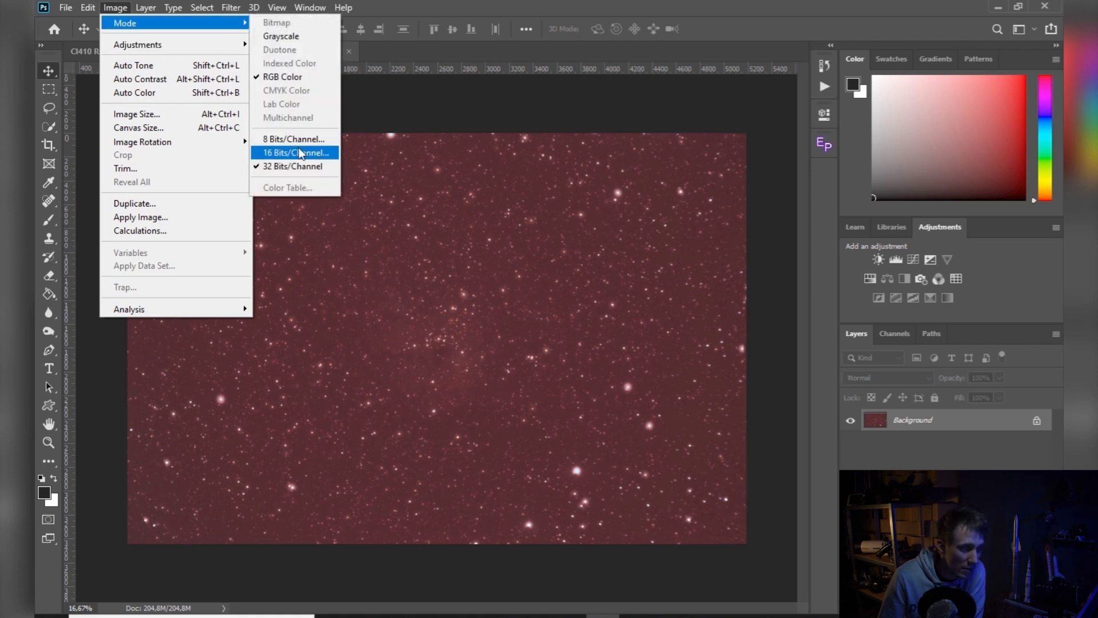
click(279, 153)
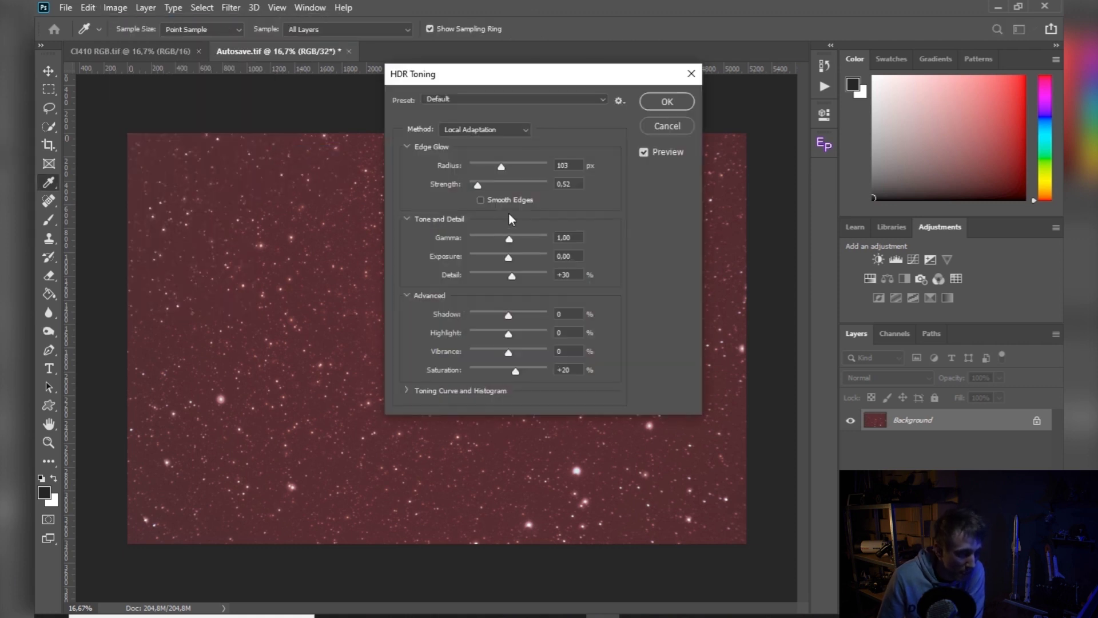
click(518, 132)
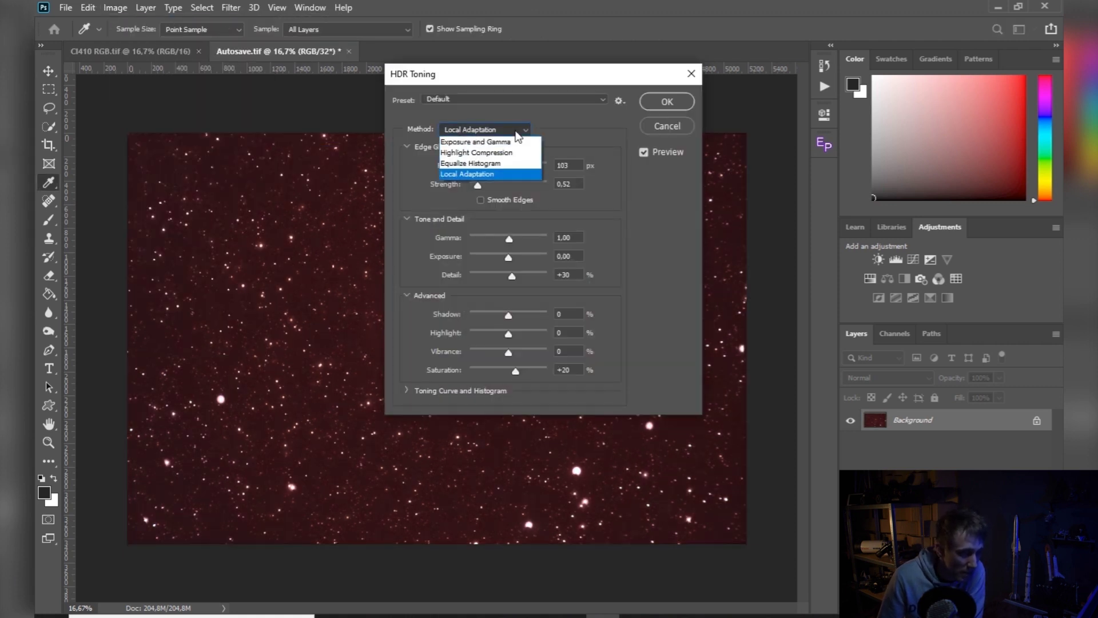
click(489, 142)
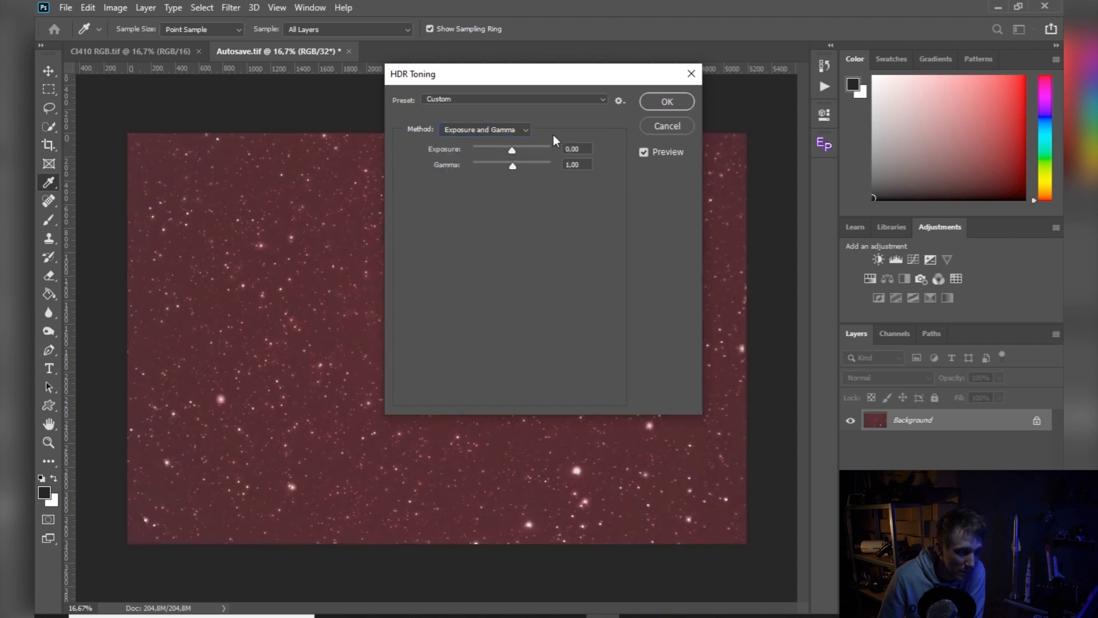
click(667, 102)
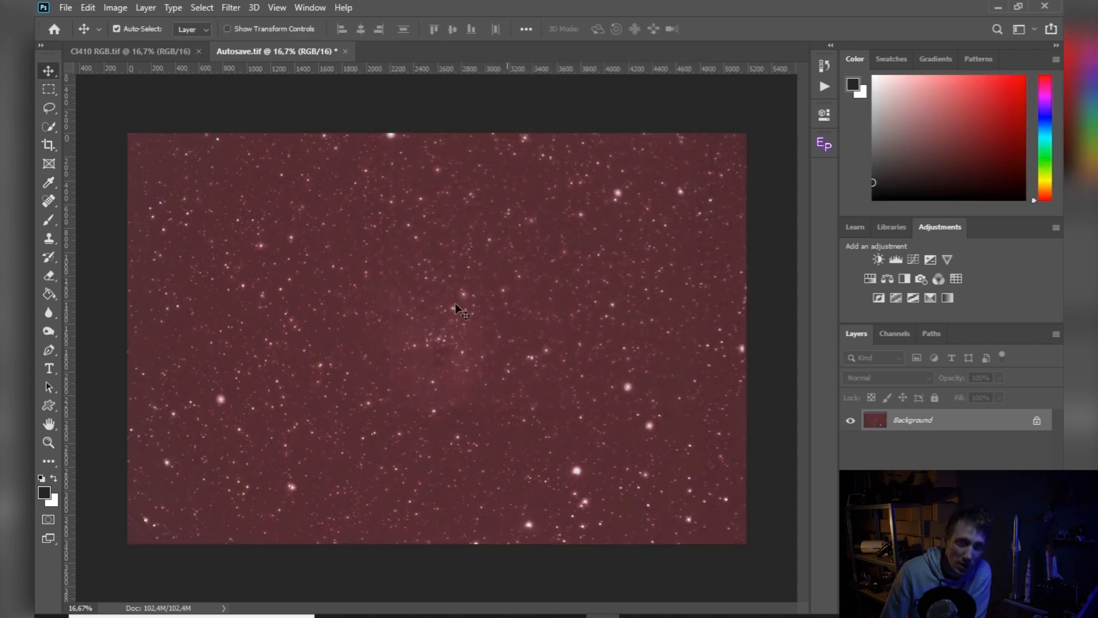
key(ctrl+Tab)
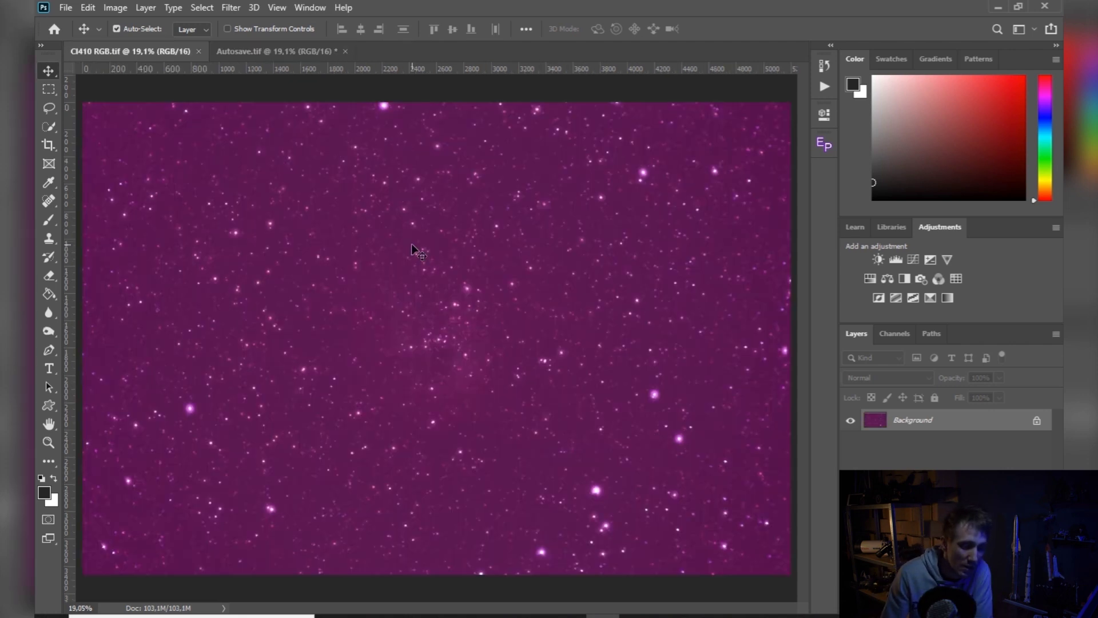
- Flip between Autosave.tif and CI410 RGB.tif at 100% zoom, ending on Autosave.tif
click(289, 49)
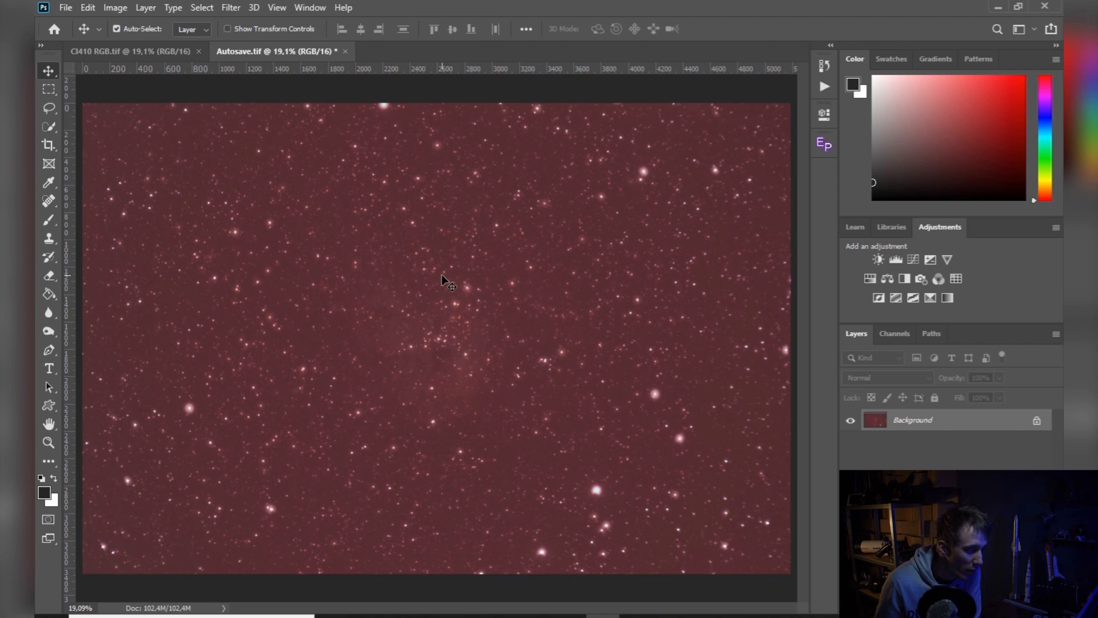
click(143, 49)
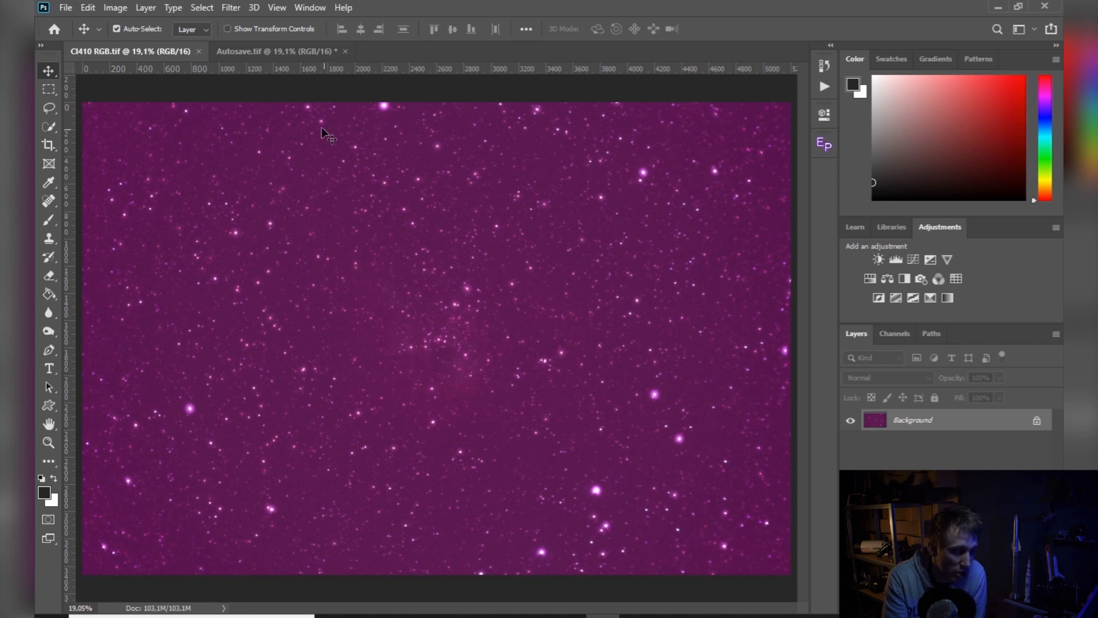
click(253, 52)
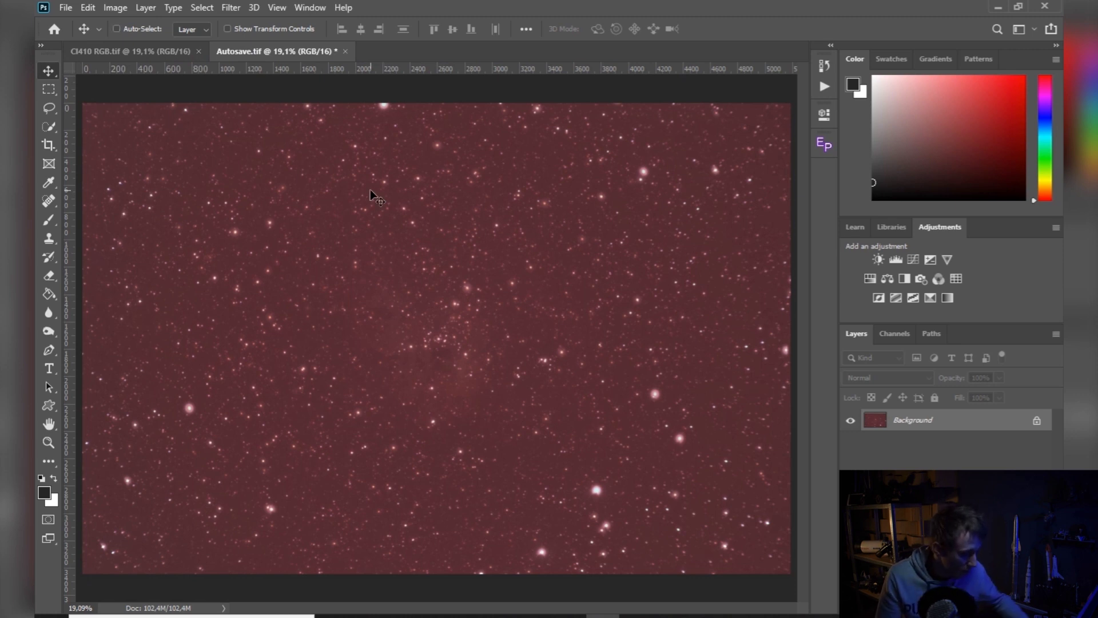
key(ctrl+1)
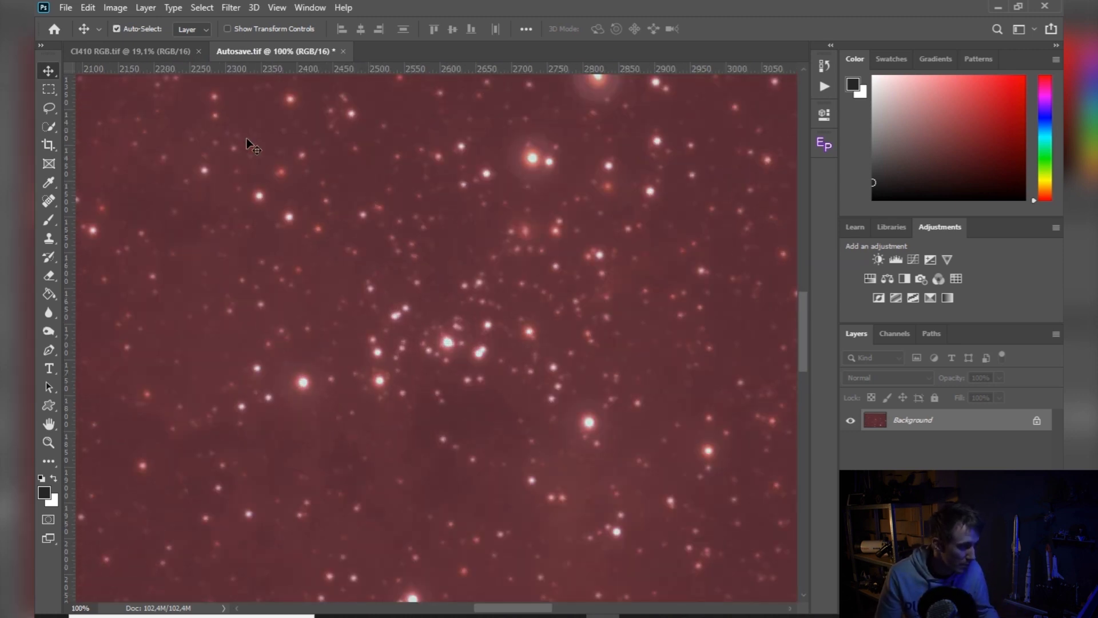
click(153, 53)
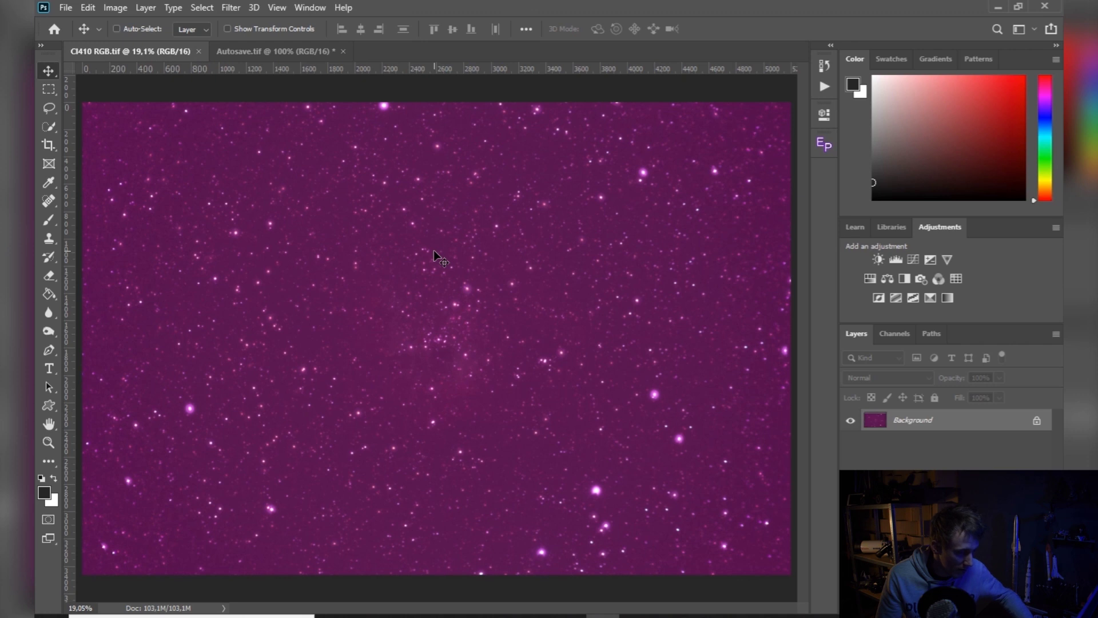
key(ctrl+1)
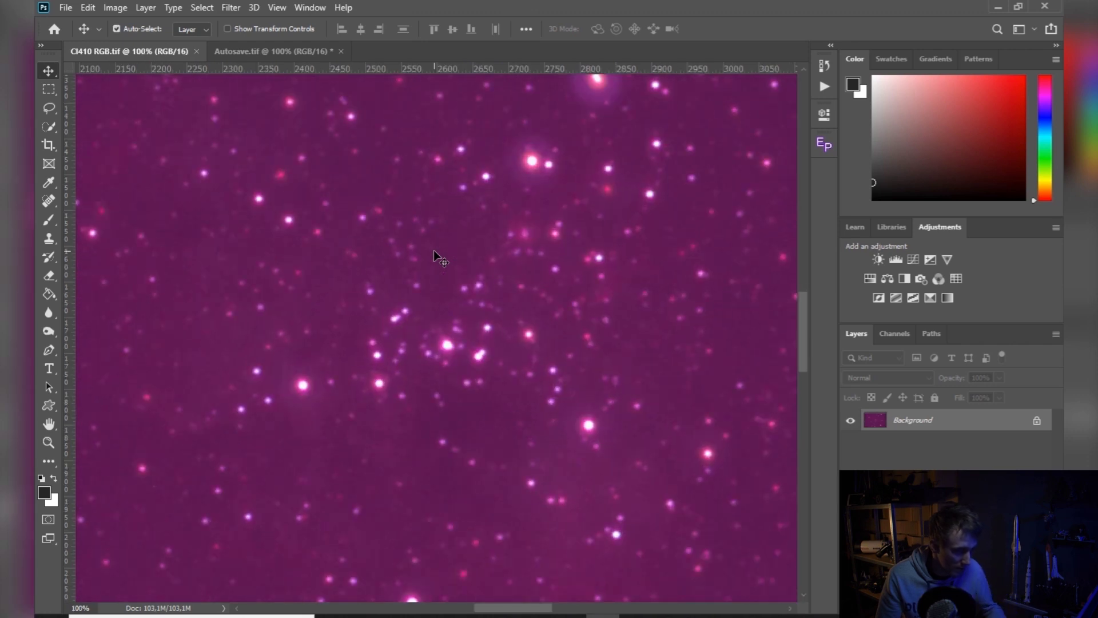
click(279, 51)
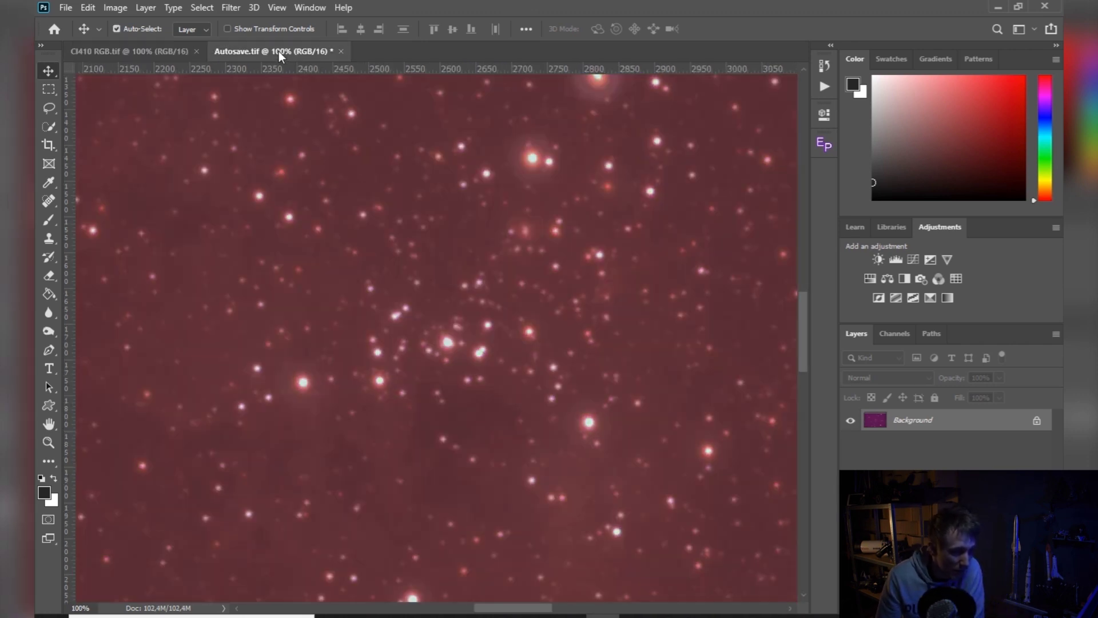
click(167, 53)
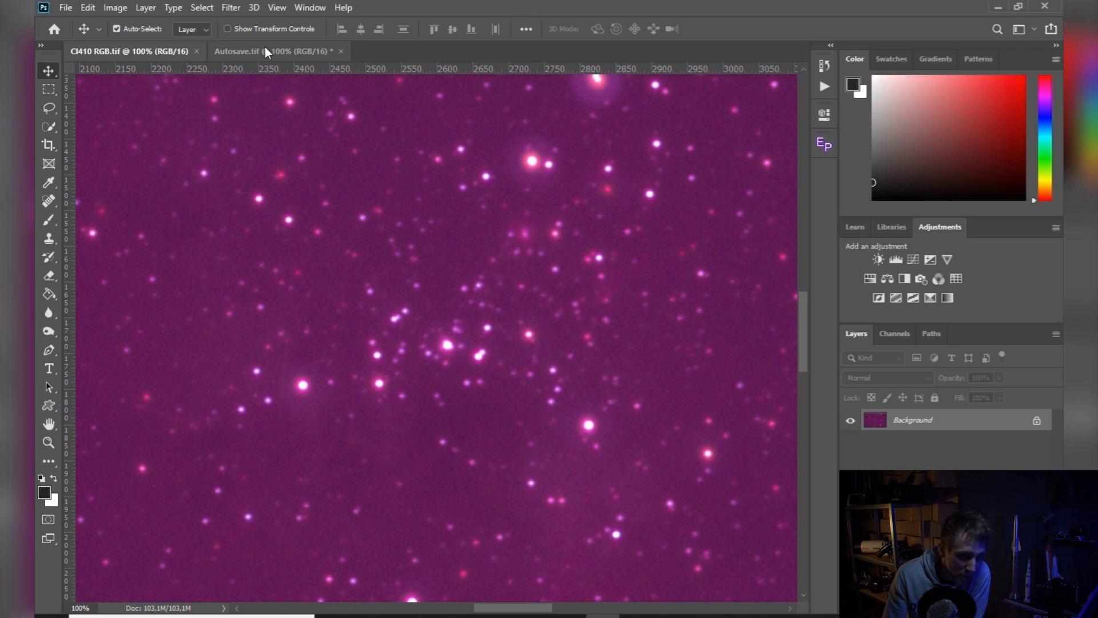
click(265, 47)
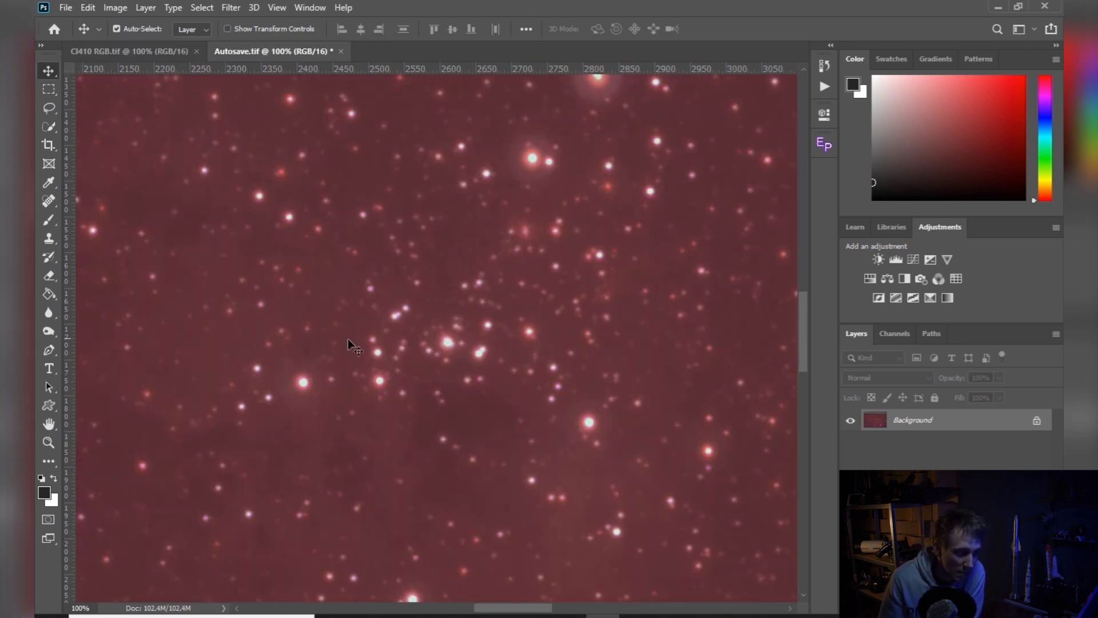